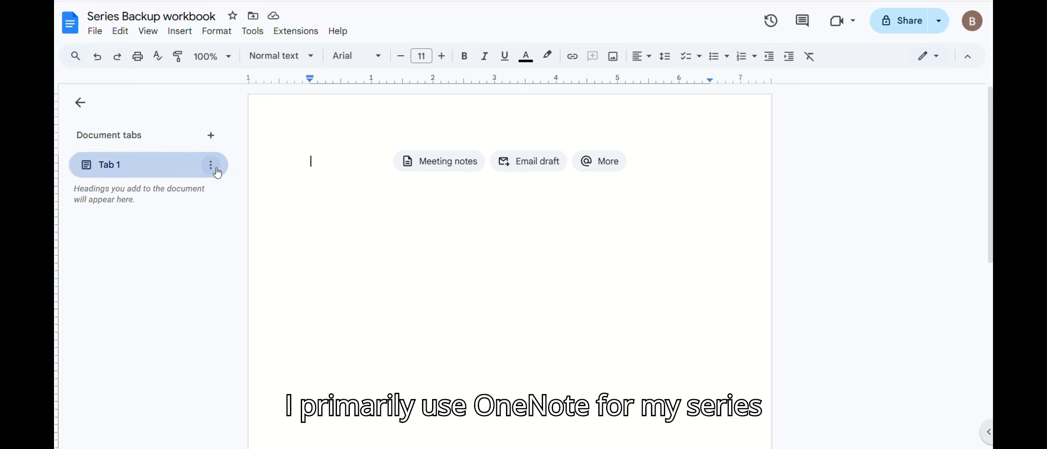
Rename the document's first tab as "Series Name"
{"action": "left_click", "coordinate": [216, 170]}
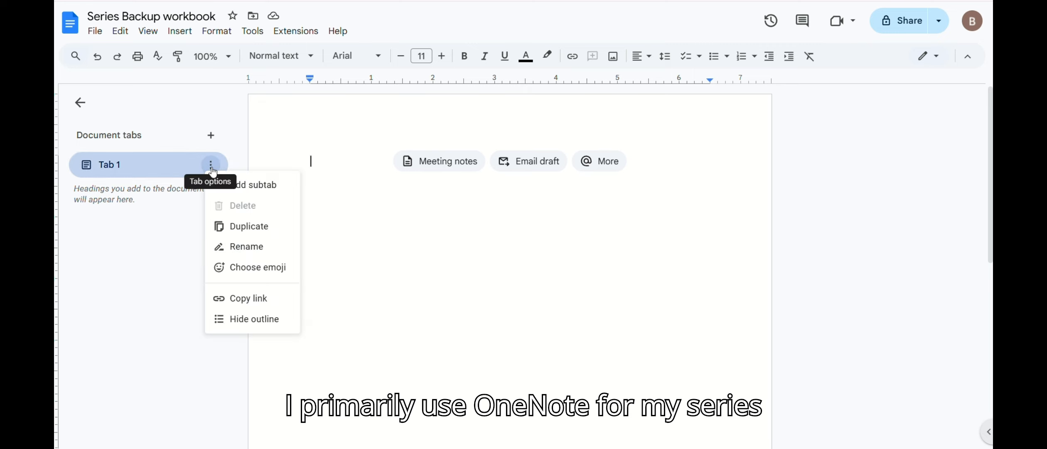
{"action": "left_click", "coordinate": [240, 248]}
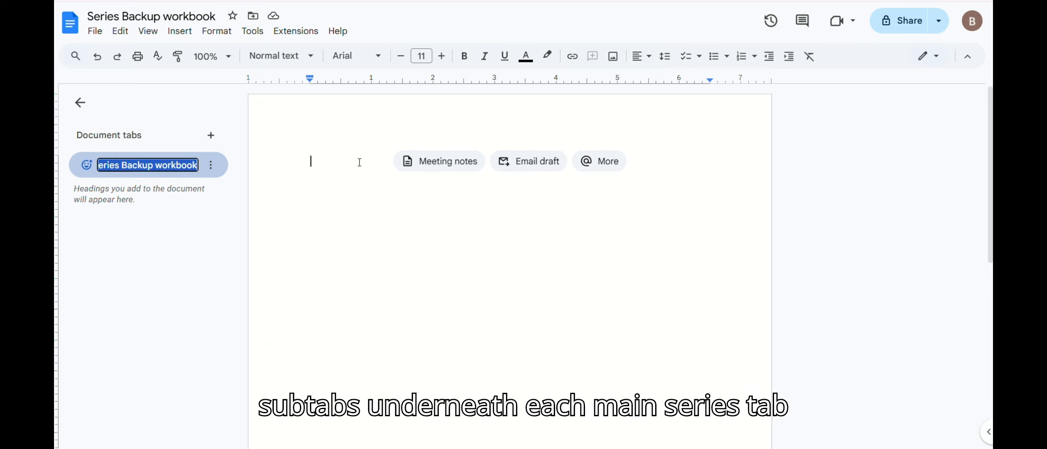
{"action": "key", "text": "BackSpace"}
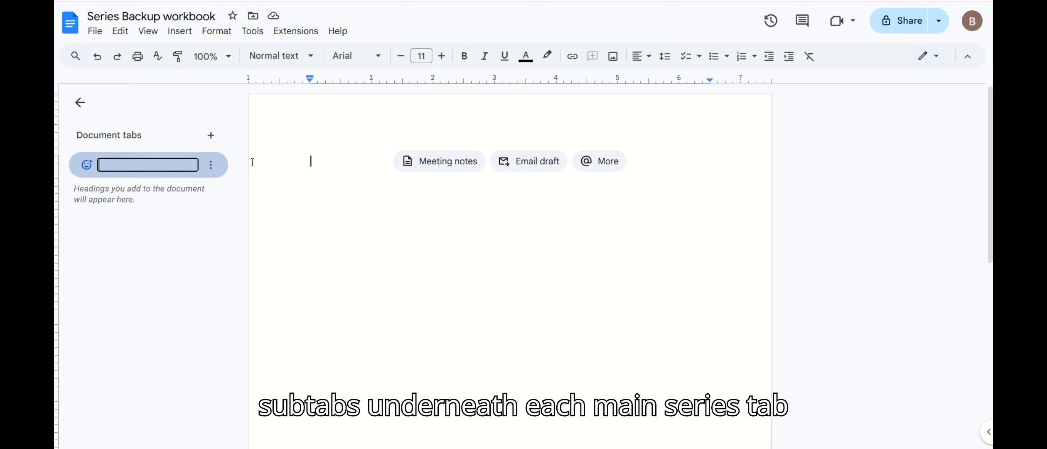
{"action": "type", "text": "Se"}
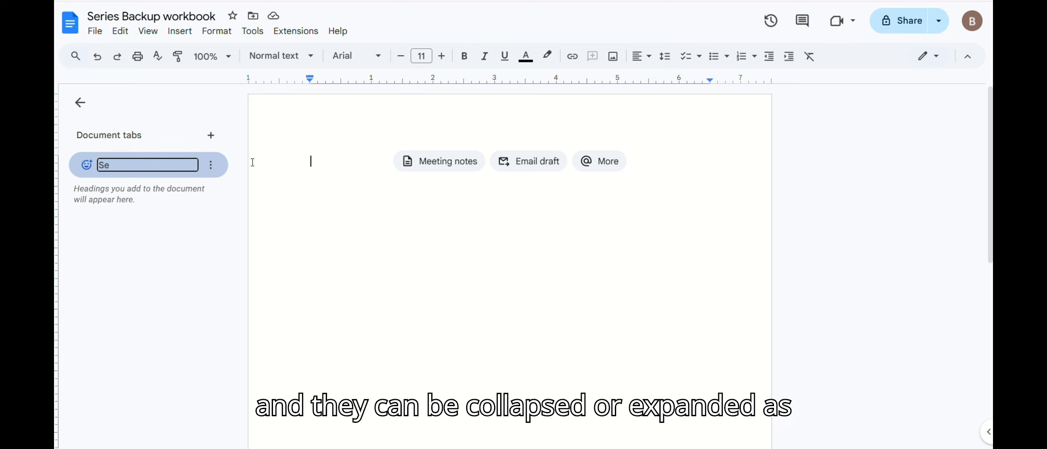
{"action": "type", "text": "ries Name"}
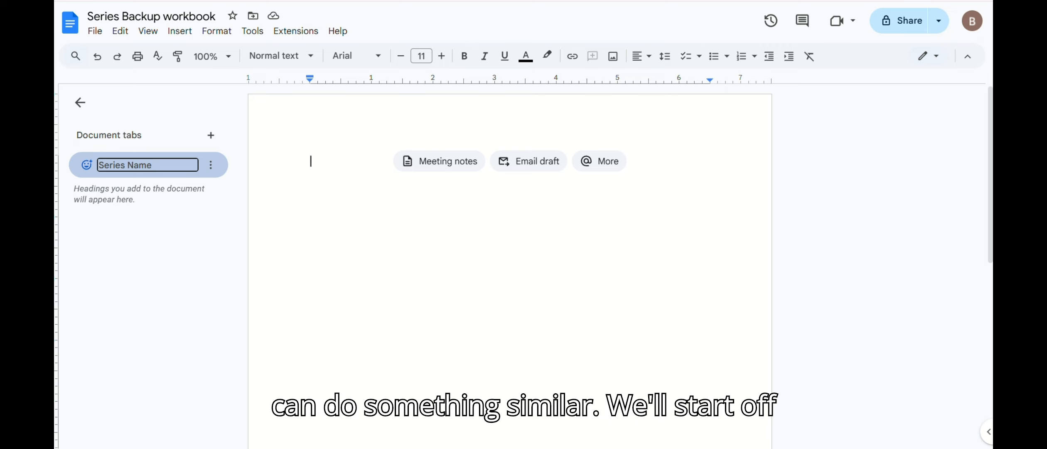
{"action": "left_click", "coordinate": [284, 92]}
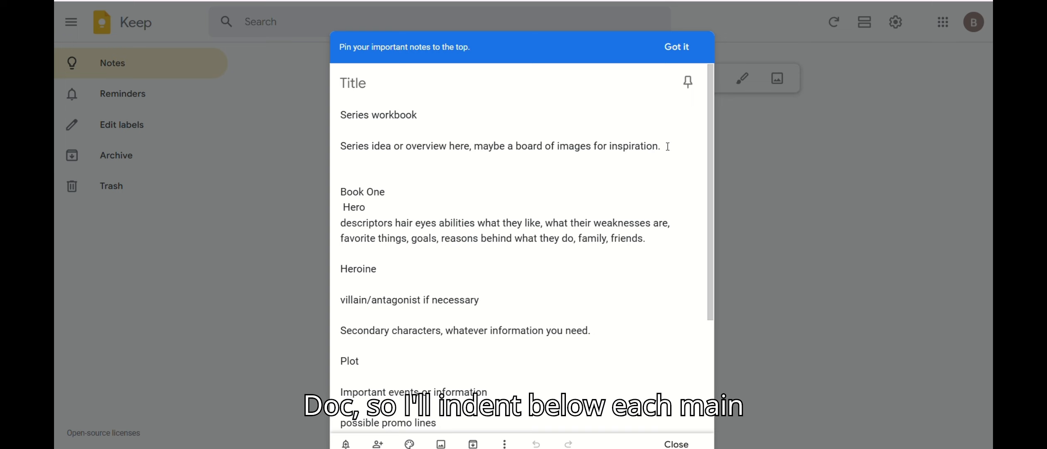
Copy "Series idea or overview here, maybe a board of images for inspiration." from the Google Keep note into the Series Name tab's page
{"action": "left_click_drag", "start_coordinate": [668, 146], "coordinate": [330, 153]}
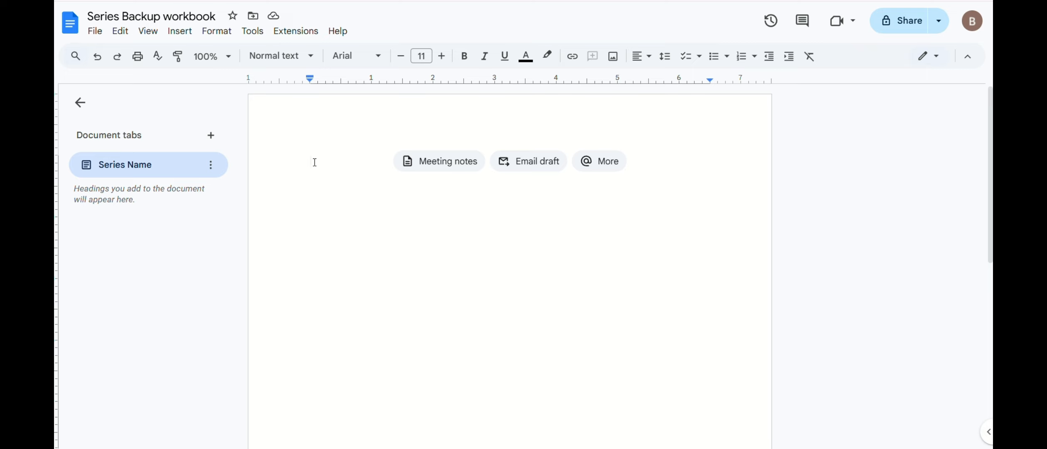
{"action": "type", "text": "Series idea or overview here, maybe a board of images for inspiration."}
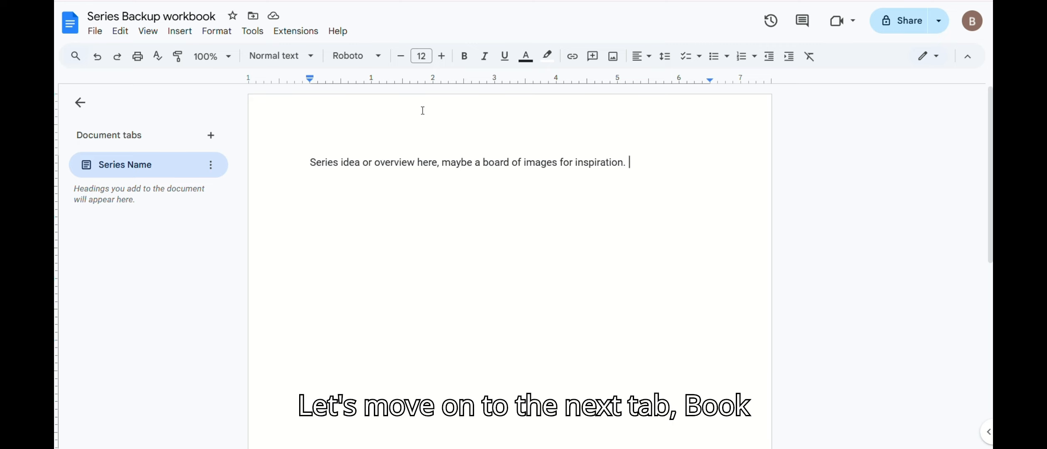
Add a second document tab and enter "Book 1" on its page in the Title style
{"action": "left_click", "coordinate": [211, 136]}
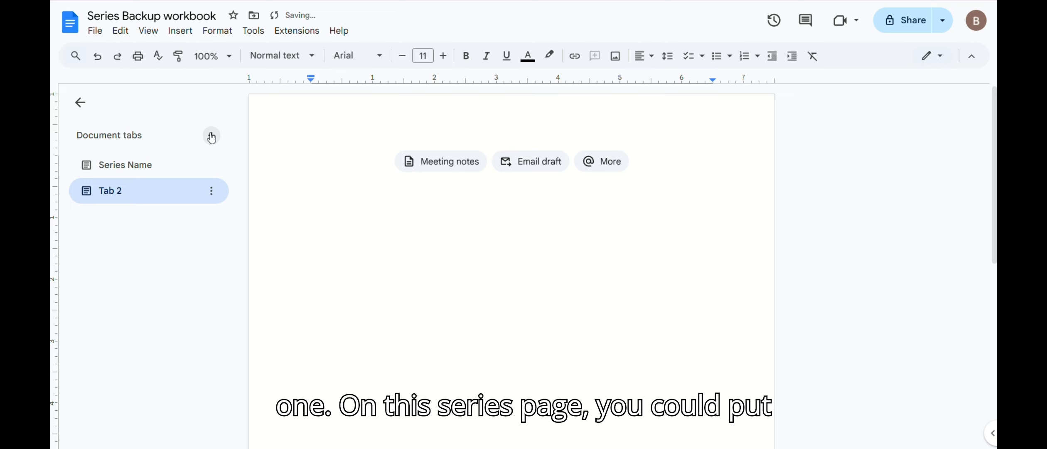
{"action": "type", "text": "Book "}
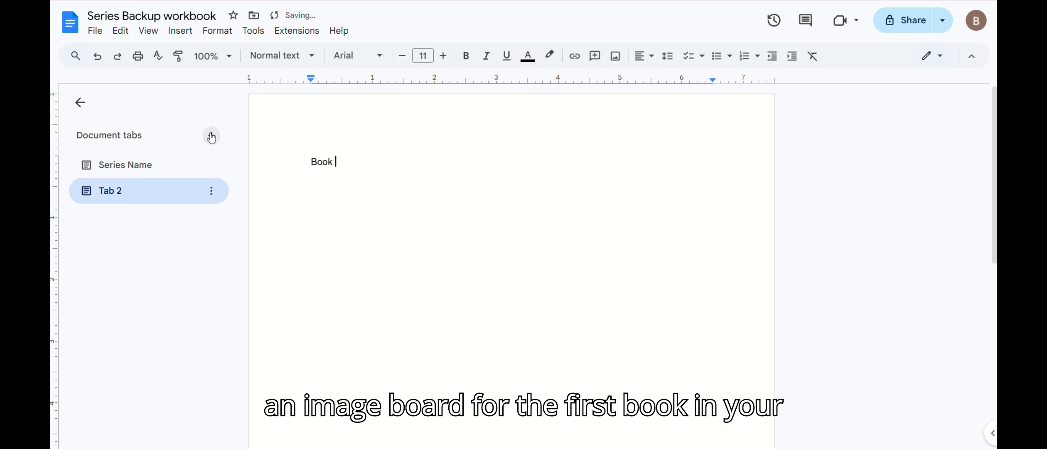
{"action": "type", "text": "1"}
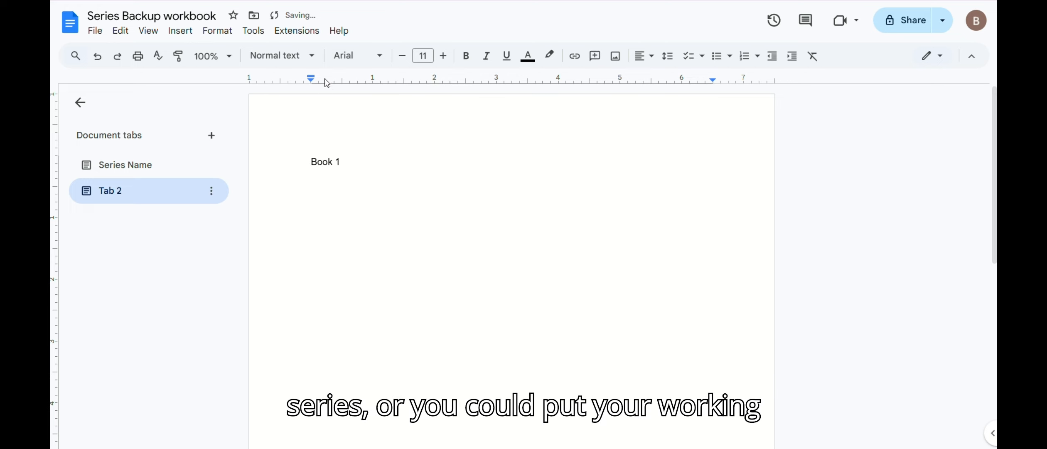
{"action": "left_click", "coordinate": [281, 55]}
{"action": "left_click", "coordinate": [291, 133]}
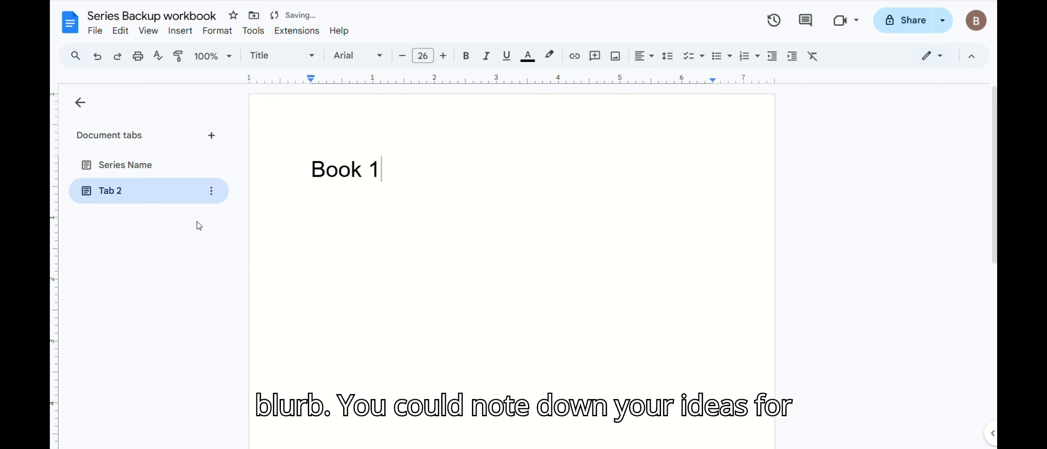
Rename the new second tab as "Book 1", matching its page title
{"action": "left_click", "coordinate": [211, 192]}
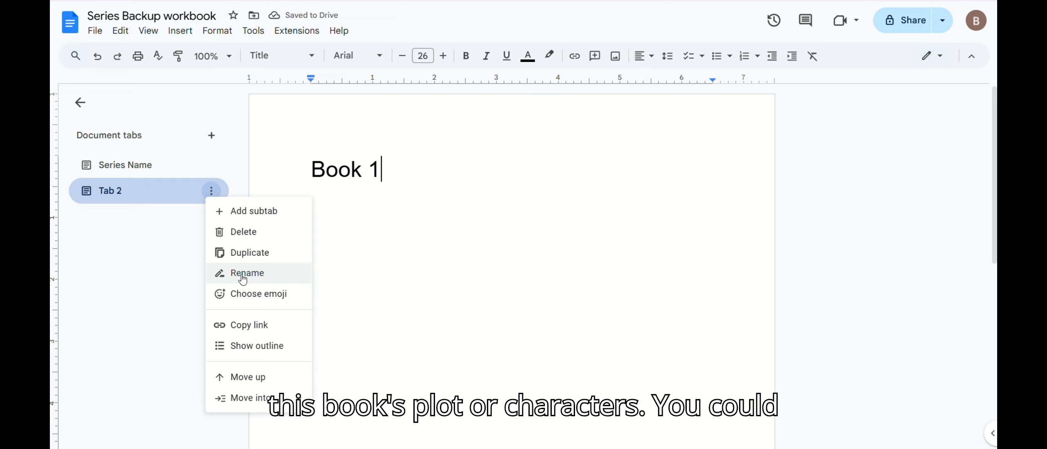
{"action": "left_click", "coordinate": [243, 278]}
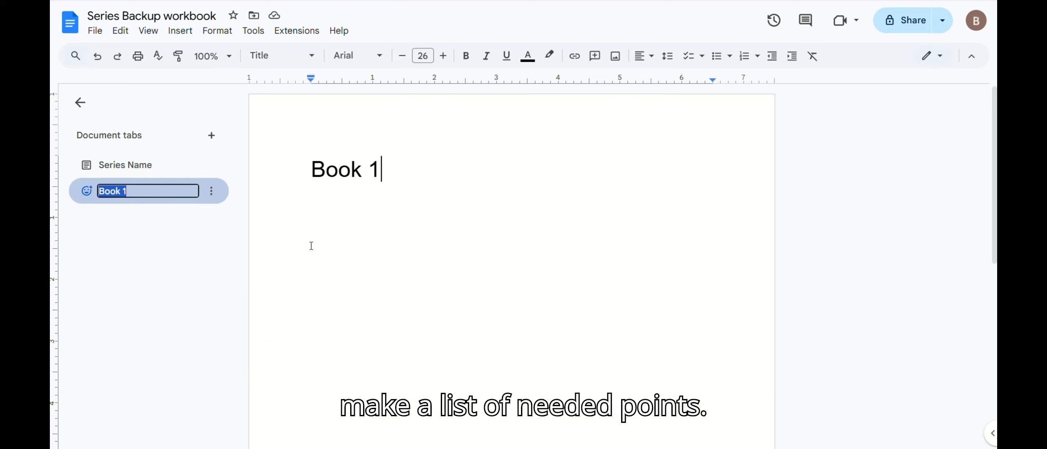
{"action": "left_click", "coordinate": [419, 209]}
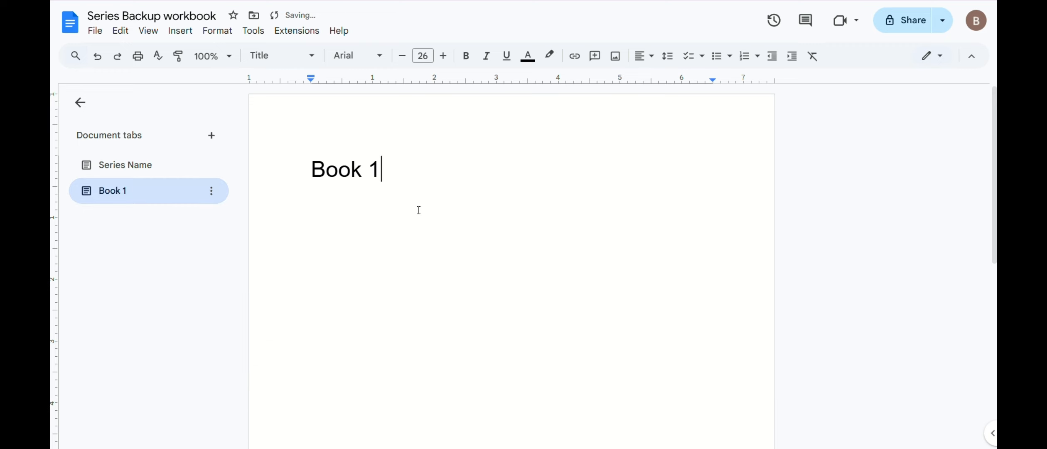
Add the line "An image board, working blurb, ideas." in normal text below the Book 1 title
{"action": "key", "text": "Return"}
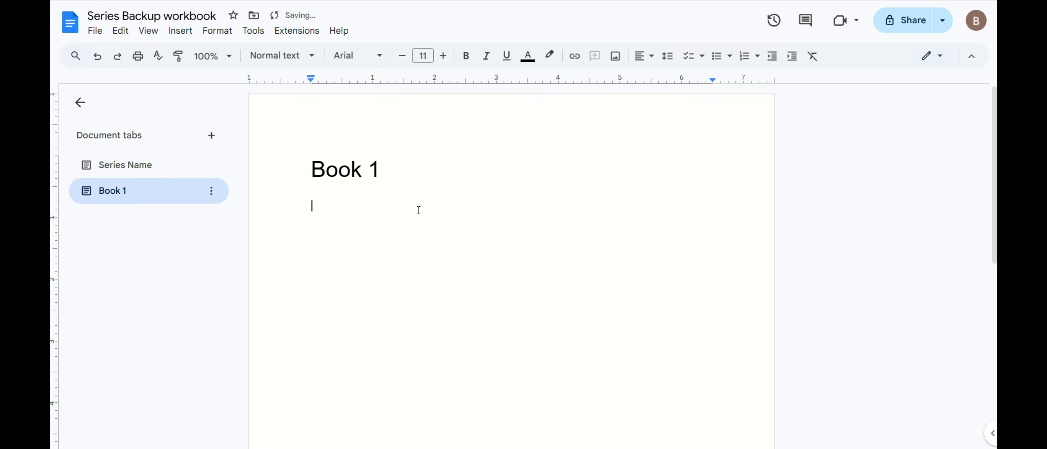
{"action": "type", "text": "An image board"}
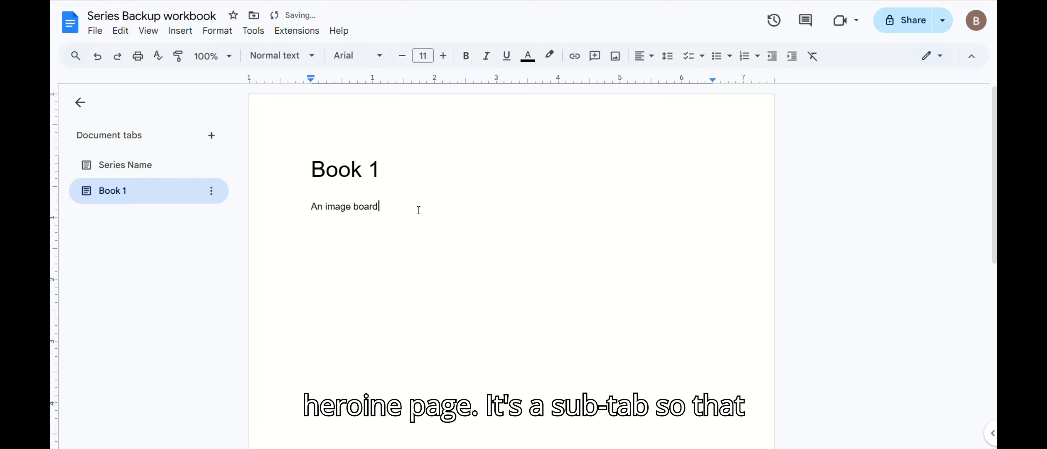
{"action": "type", "text": ", working "}
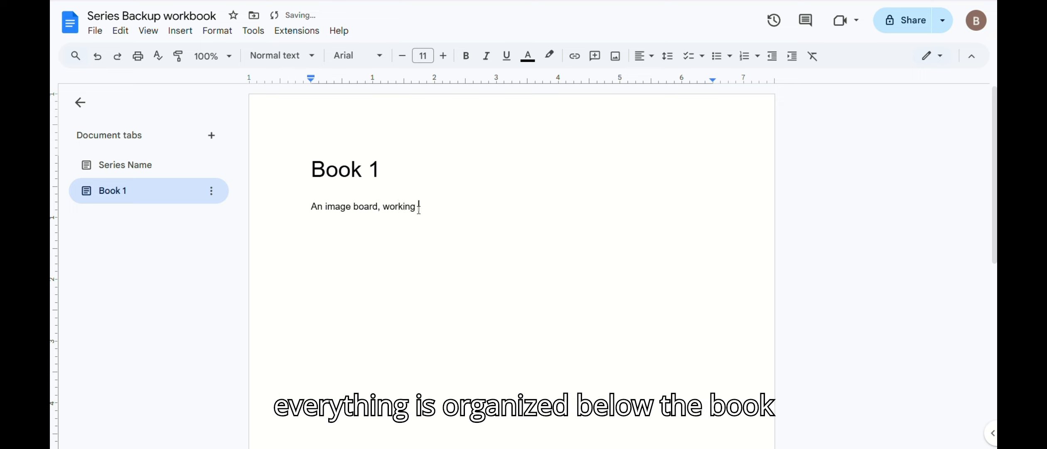
{"action": "type", "text": "plurb, ideas."}
Add a subtab under Book 1 and enter "Hero" on its page in the Title style
{"action": "left_click", "coordinate": [212, 191]}
{"action": "left_click", "coordinate": [239, 210]}
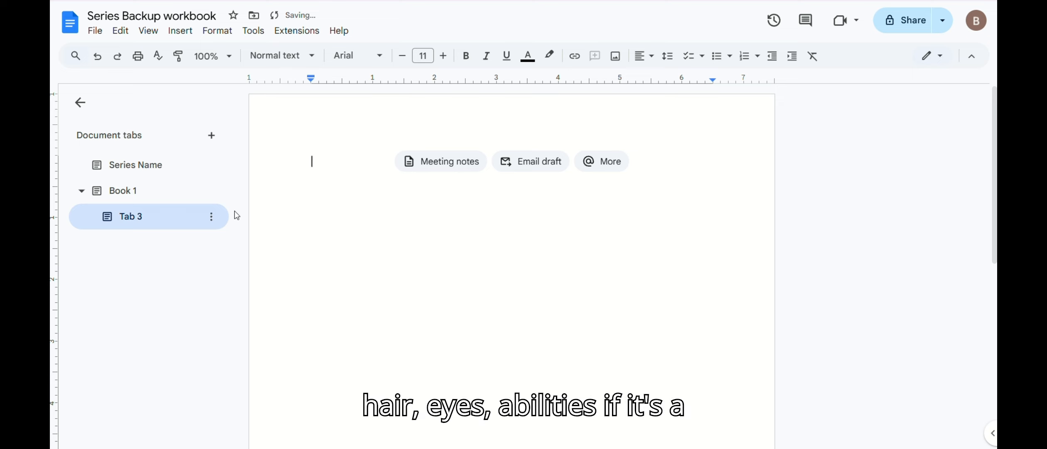
{"action": "type", "text": "Hero"}
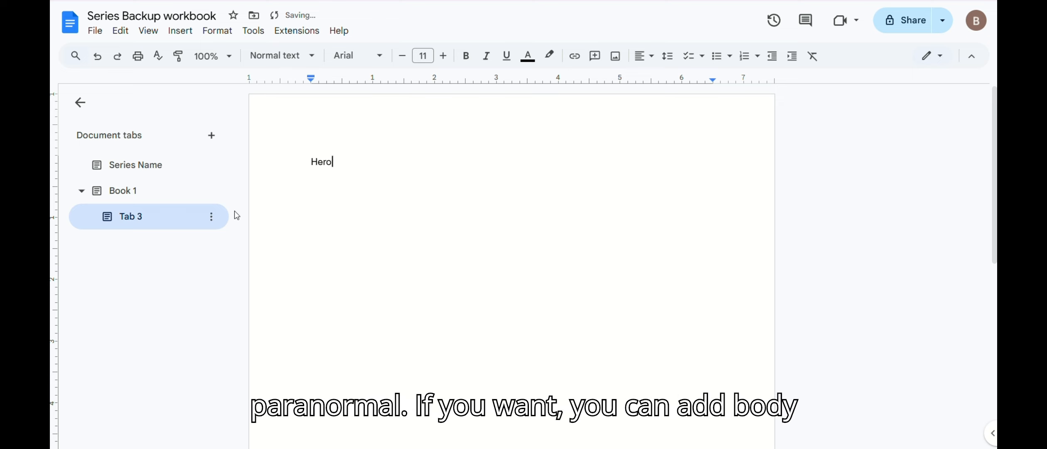
{"action": "left_click", "coordinate": [302, 56]}
{"action": "mouse_move", "coordinate": [316, 144]}
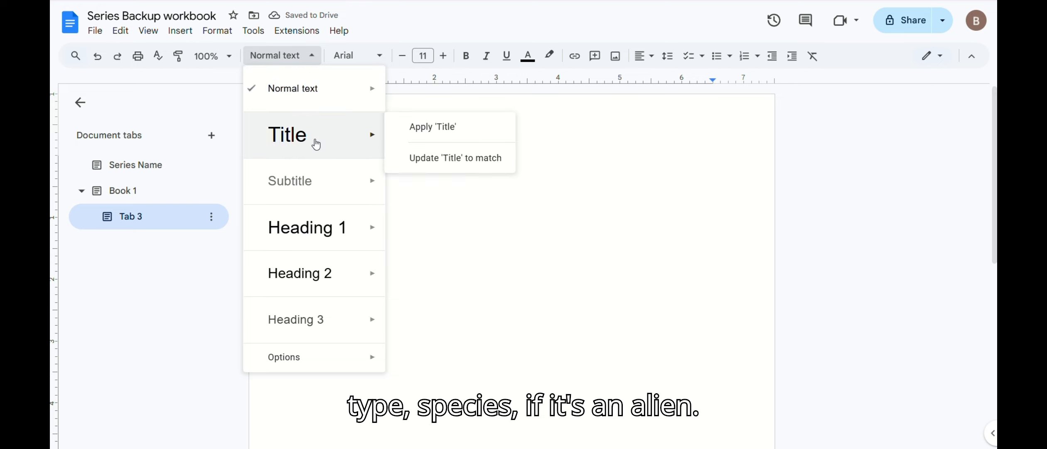
{"action": "left_click", "coordinate": [316, 144]}
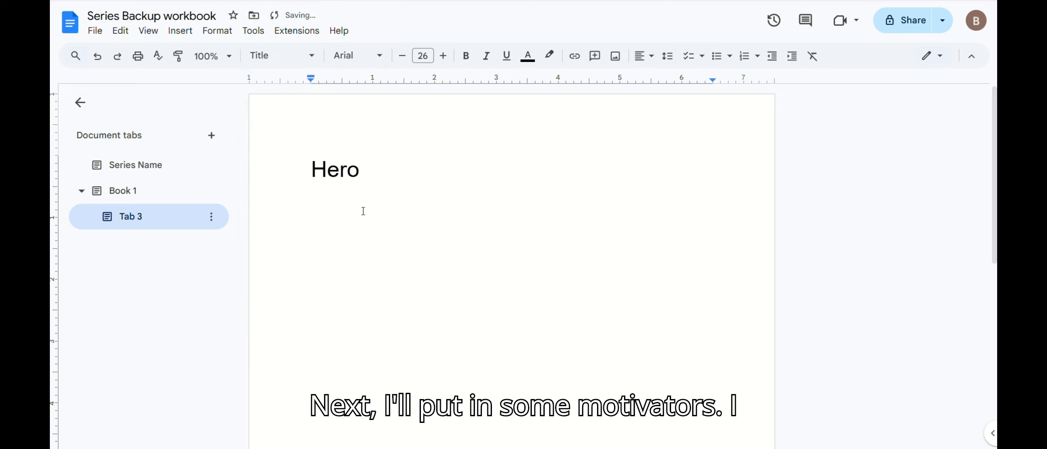
Add the line "Description" below the Hero title and format it as Heading 2
{"action": "key", "text": "Return"}
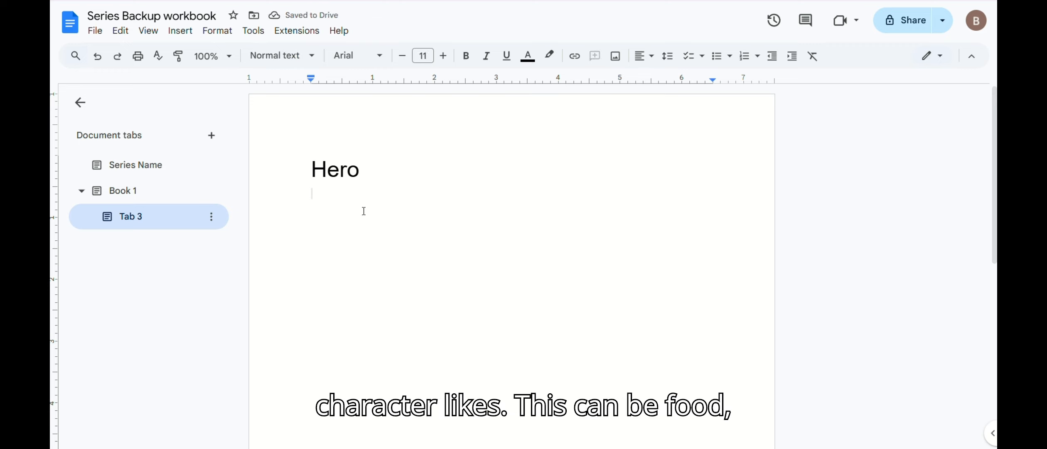
{"action": "type", "text": "Descriptors"}
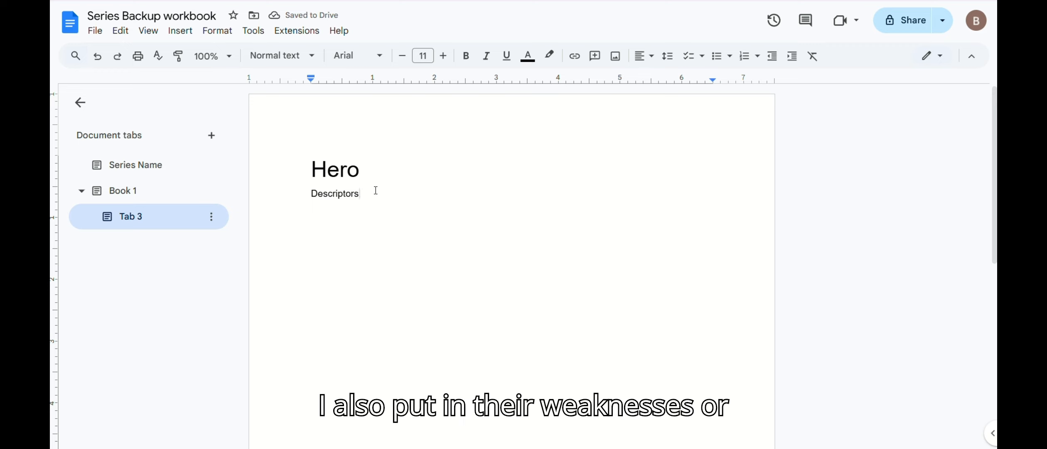
{"action": "key", "text": "BackSpace"}
{"action": "key", "text": "BackSpace"}
{"action": "key", "text": "BackSpace"}
{"action": "type", "text": "ion"}
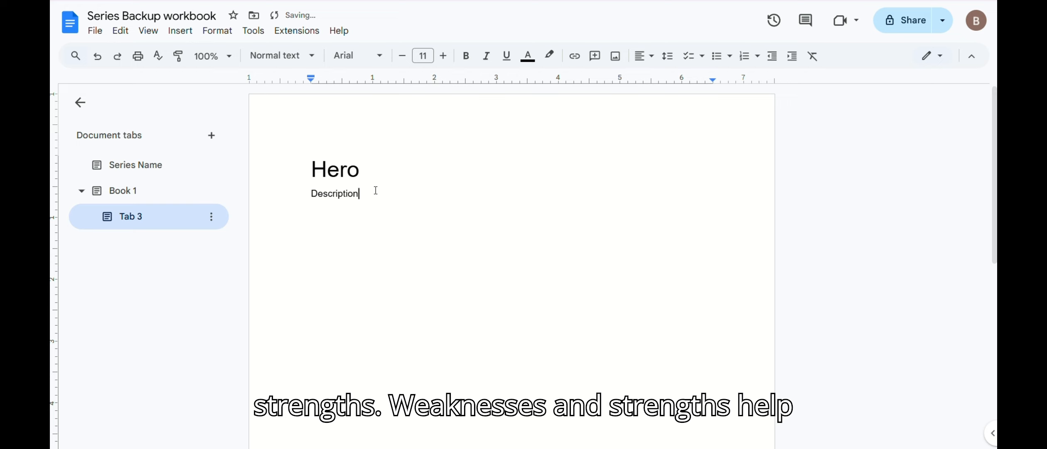
{"action": "left_click_drag", "start_coordinate": [362, 193], "coordinate": [303, 195]}
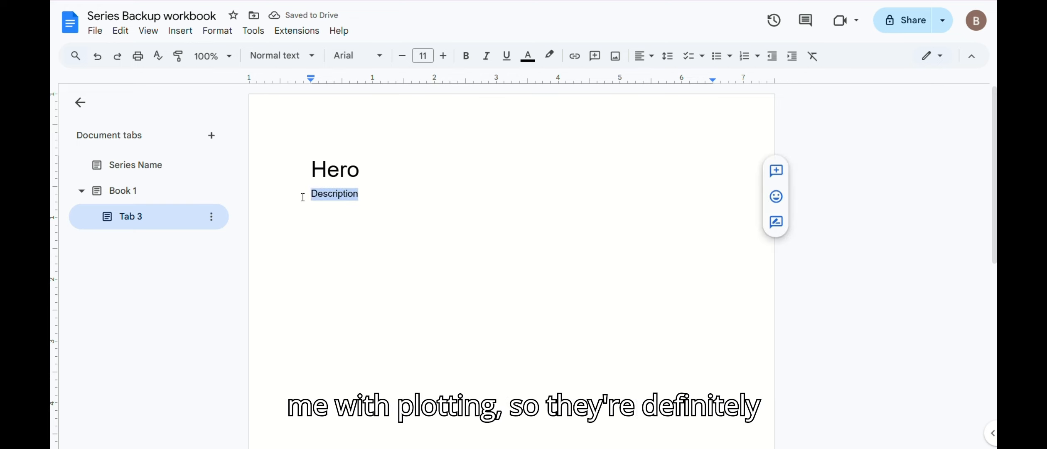
{"action": "left_click", "coordinate": [275, 55]}
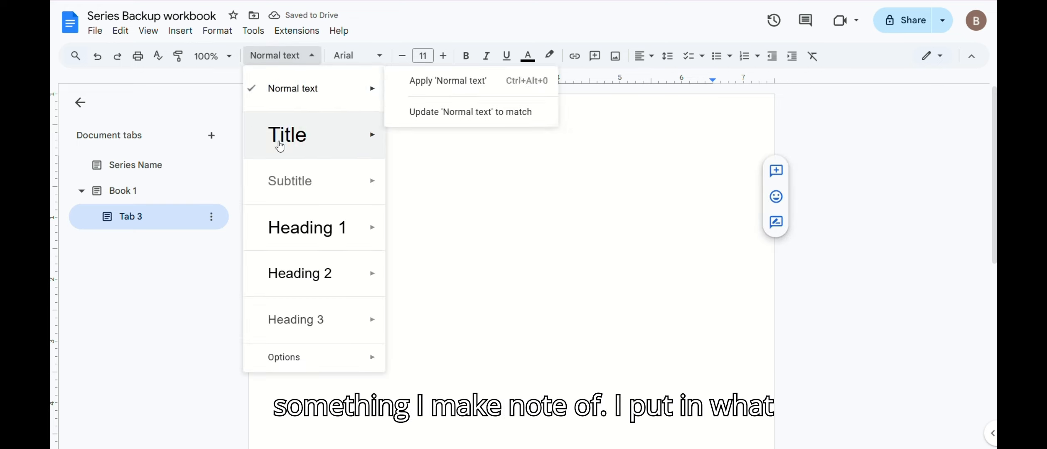
{"action": "left_click", "coordinate": [304, 272]}
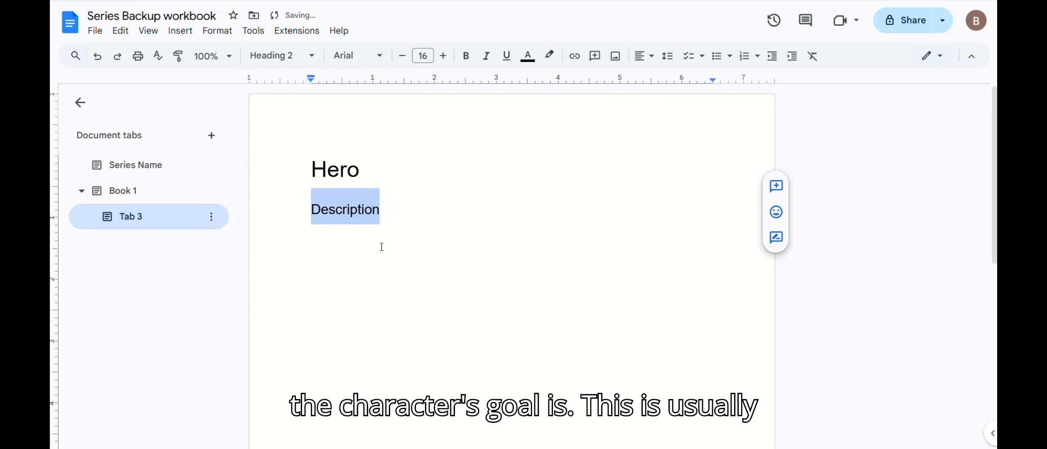
Insert the hero's attribute list, from Hair to the note on motivation for their actions, below Description, leaving out the "Descriptors" line
{"action": "left_click", "coordinate": [417, 215]}
{"action": "key", "text": "Return"}
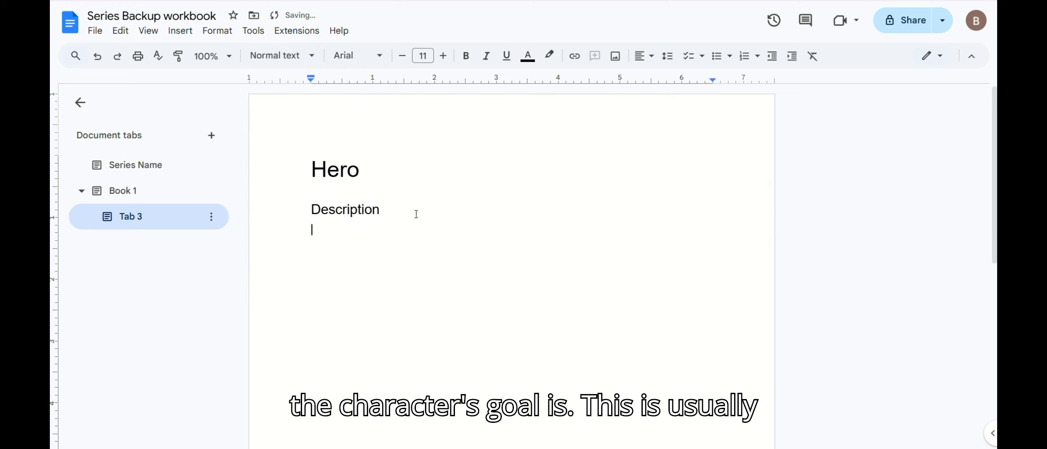
{"action": "type", "text": "Descriptors  Hair  Eyes  Abilities  what they like  what their weaknesses are  favorite things  Goals  reasons behind what they do  Family  Friends Anything that gives them motivation or reason for their actions."}
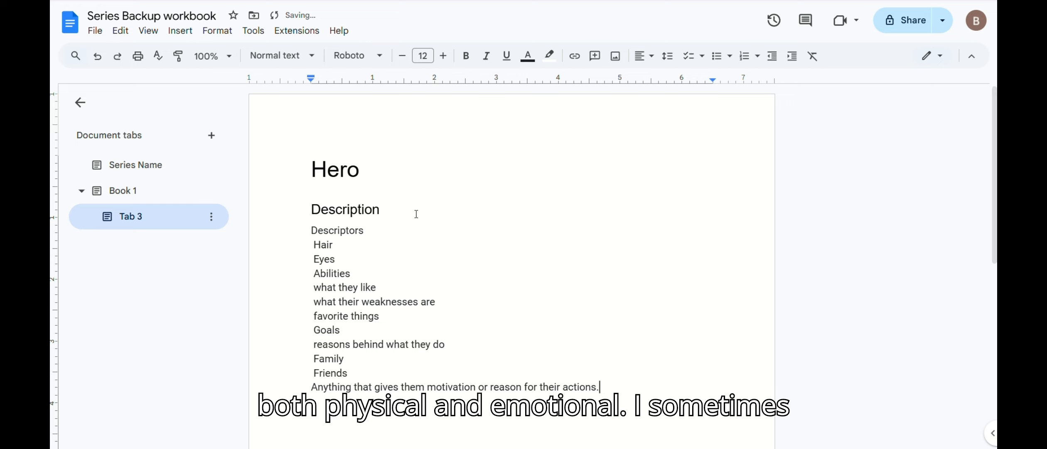
{"action": "double_click", "coordinate": [366, 230]}
{"action": "key", "text": "BackSpace"}
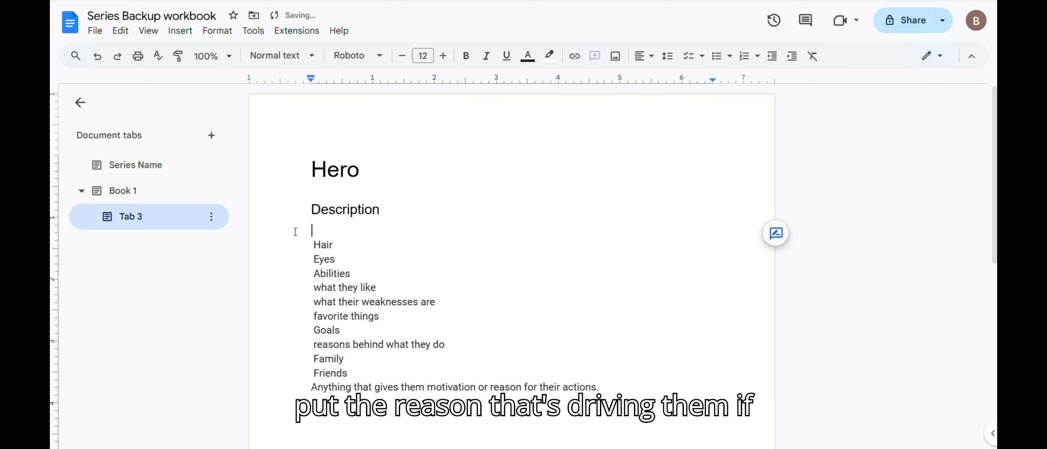
{"action": "key", "text": "BackSpace"}
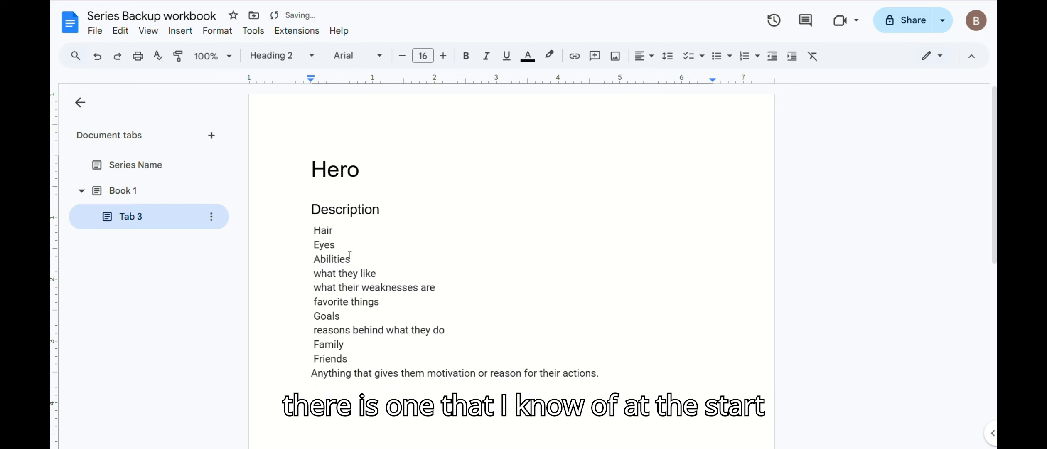
Insert a blank line and a "Motivators" line between "Abilities" and "what they like" in the hero list
{"action": "left_click", "coordinate": [386, 260]}
{"action": "key", "text": "Return"}
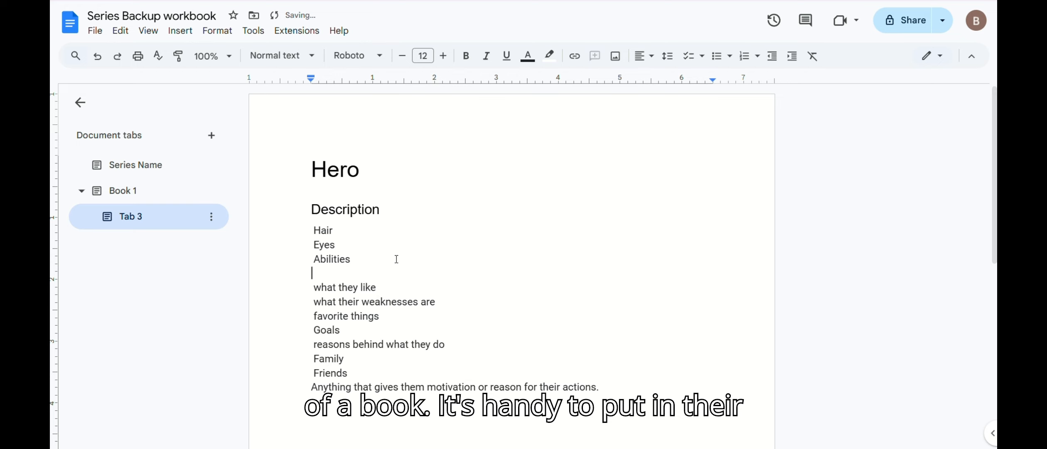
{"action": "key", "text": "Return"}
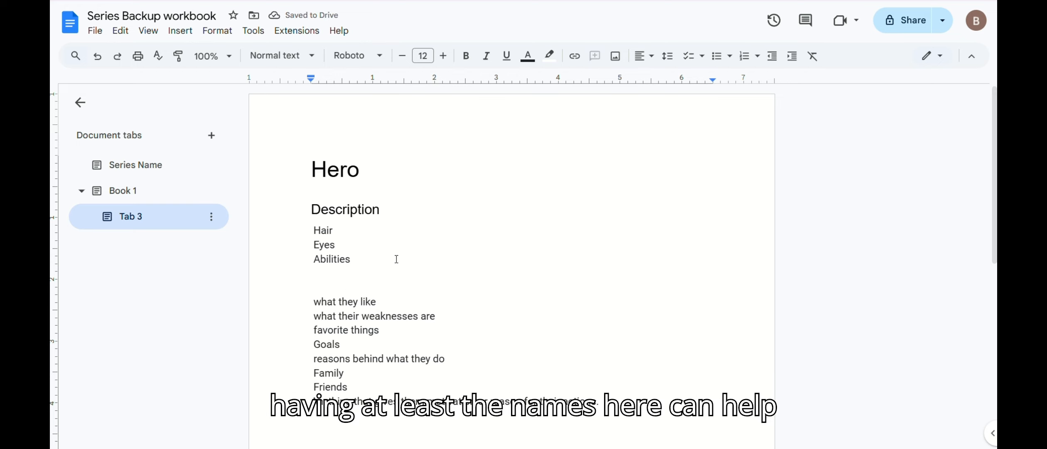
{"action": "type", "text": "Motivators"}
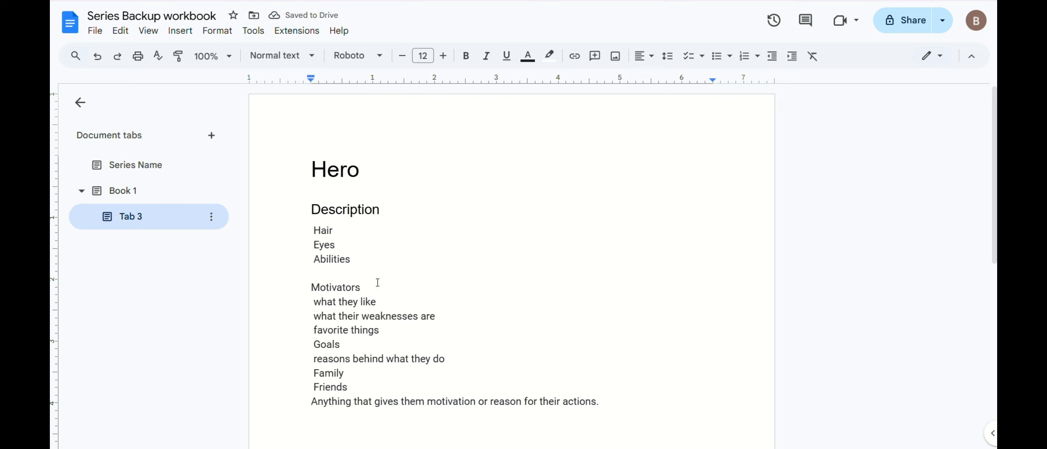
Format the "Motivators" line on the hero page as Heading 2
{"action": "left_click_drag", "start_coordinate": [361, 287], "coordinate": [310, 287]}
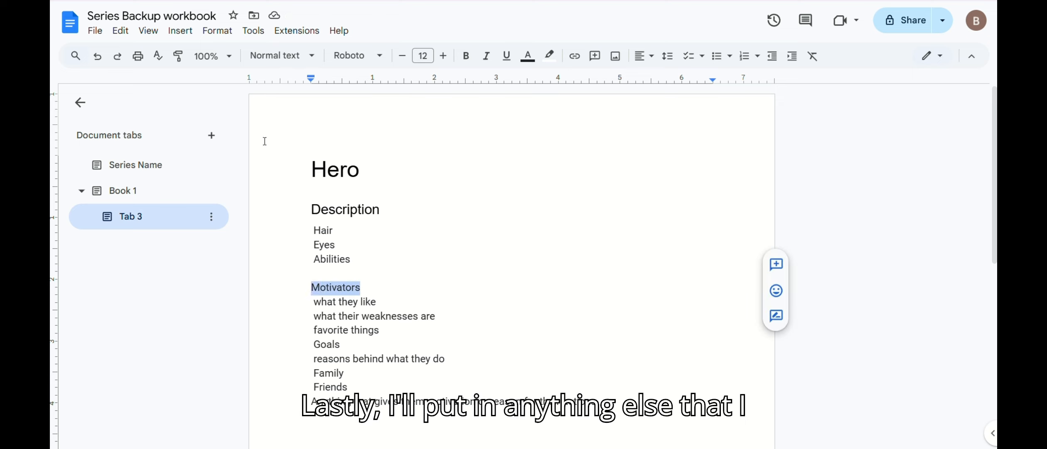
{"action": "left_click", "coordinate": [278, 55]}
{"action": "mouse_move", "coordinate": [281, 203]}
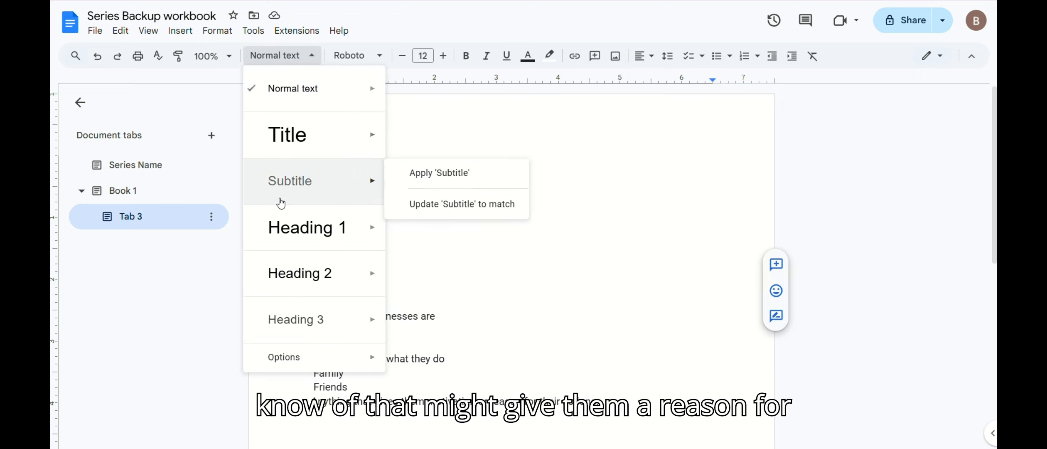
{"action": "left_click", "coordinate": [277, 257]}
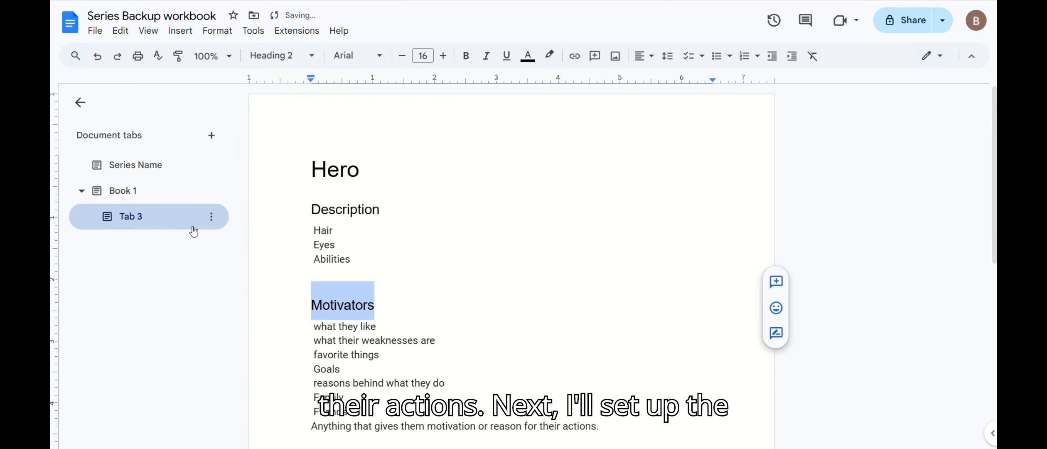
Rename the hero page's subtab under Book 1 as "Hero"
{"action": "left_click", "coordinate": [211, 216]}
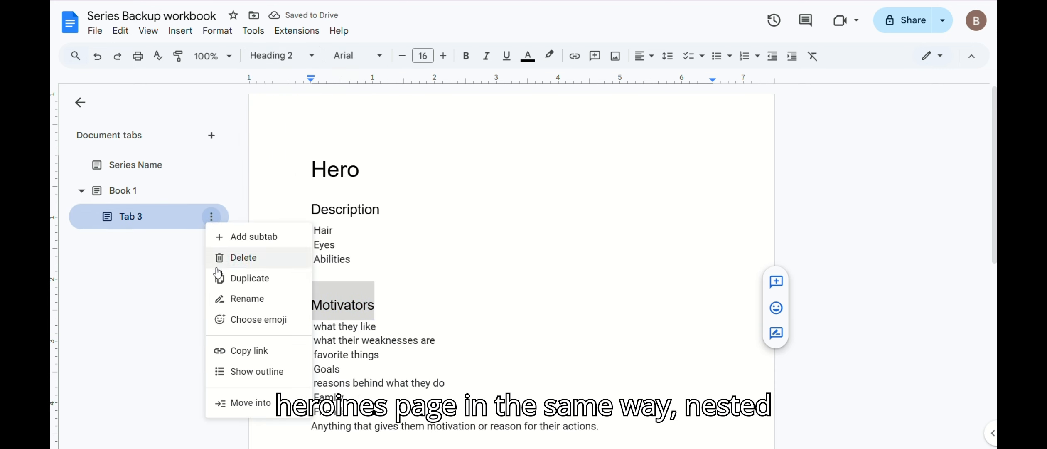
{"action": "left_click", "coordinate": [218, 298]}
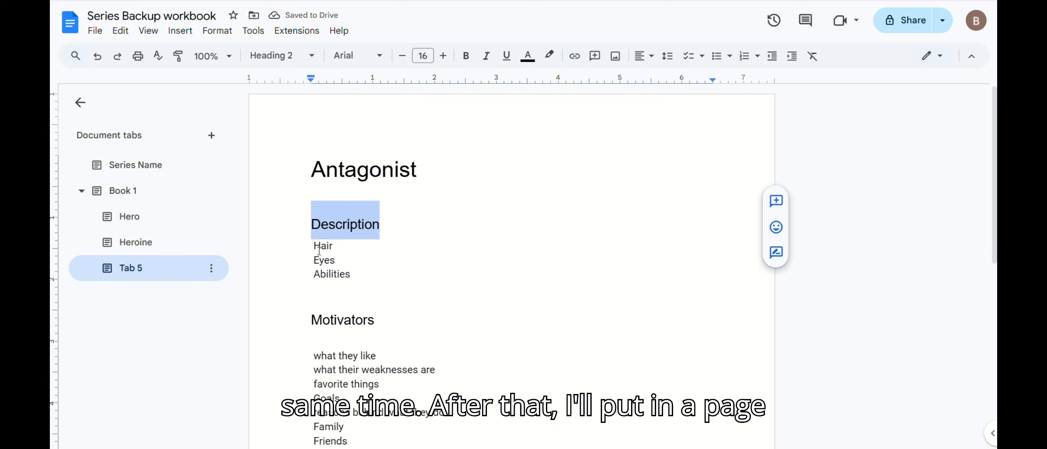
Enter "Running List of known characters, those involved in the stories." below the "Secondary Characters" line
{"action": "scroll", "coordinate": [422, 279], "scroll_direction": "down", "scroll_amount": 3}
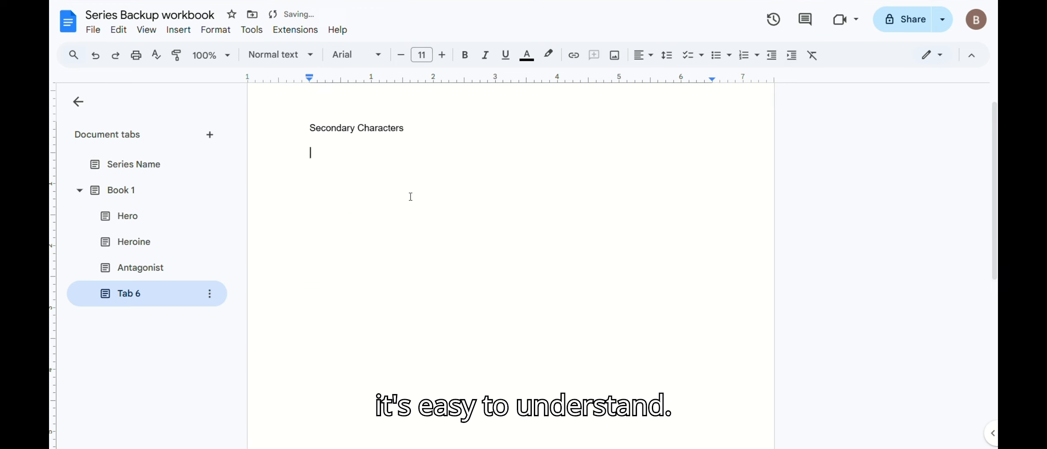
{"action": "type", "text": "L"}
{"action": "key", "text": "BackSpace"}
{"action": "type", "text": "Running L"}
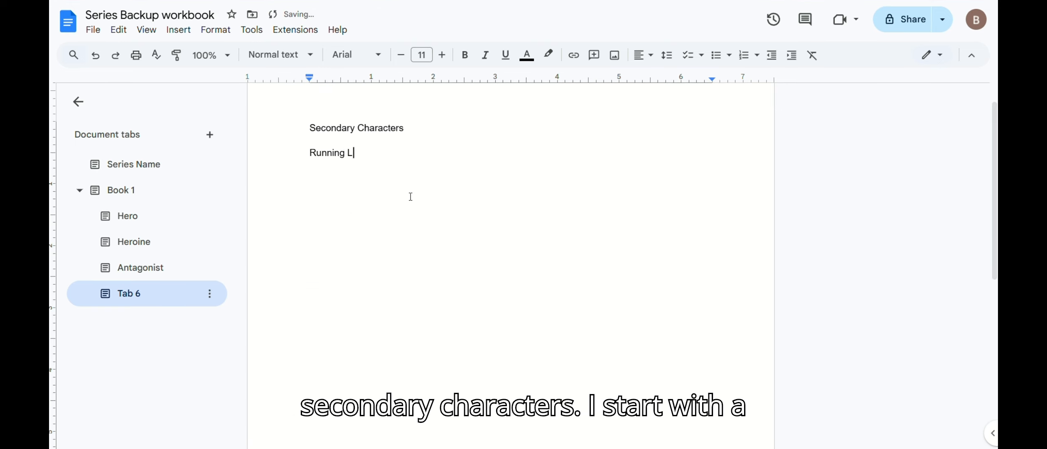
{"action": "type", "text": "i"}
{"action": "type", "text": "st of kn"}
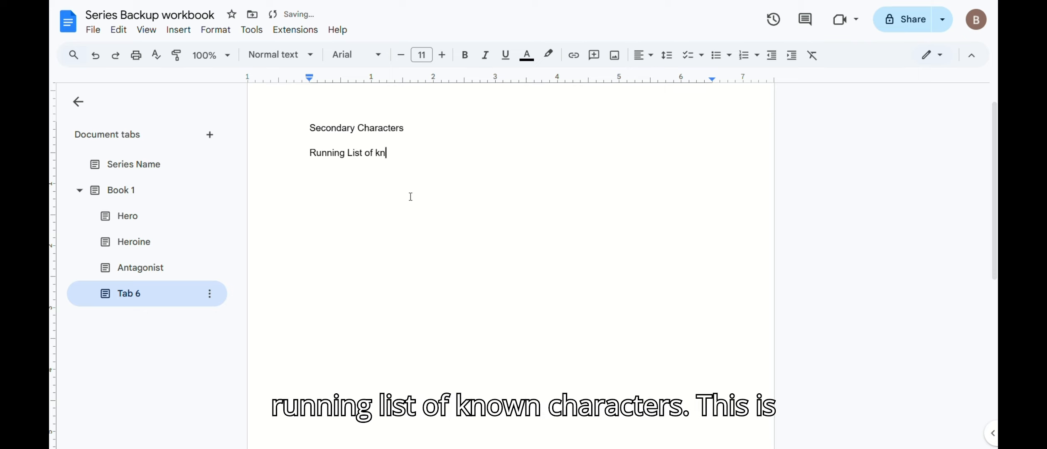
{"action": "type", "text": "own characters"}
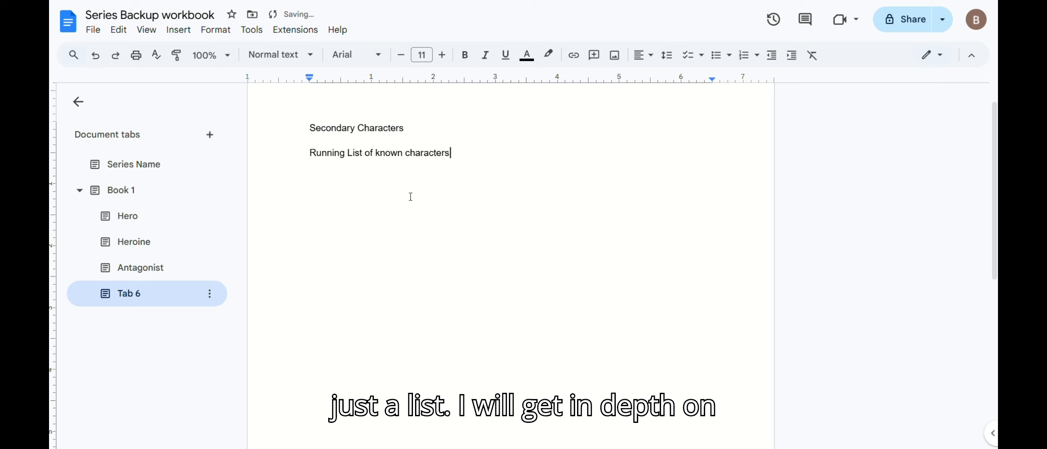
{"action": "type", "text": ", t"}
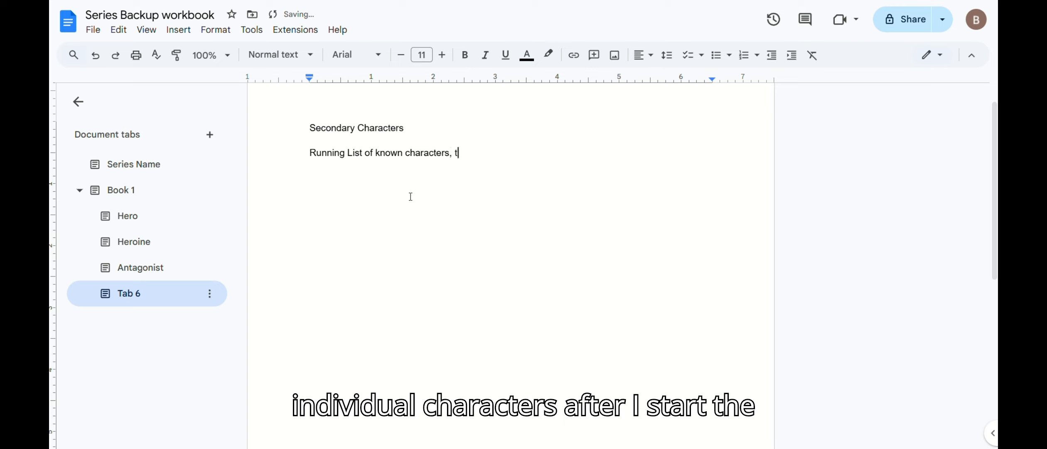
{"action": "type", "text": "hose involve"}
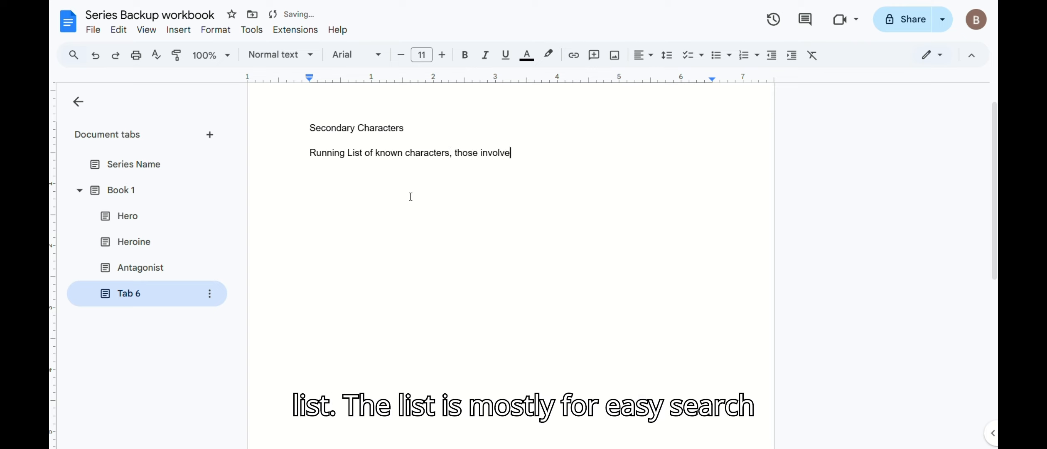
{"action": "type", "text": "d in the stories."}
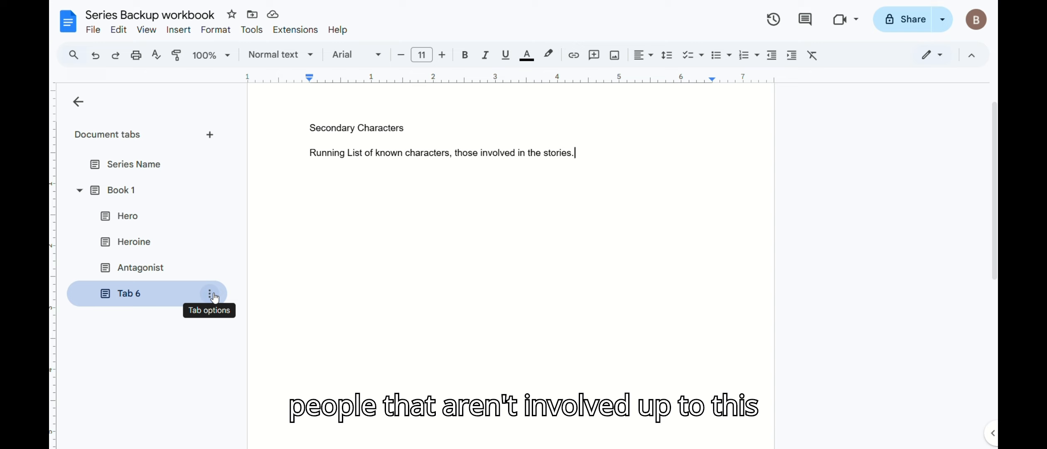
Apply the Title style to the "Secondary Characters" line
{"action": "left_click_drag", "start_coordinate": [427, 127], "coordinate": [297, 118]}
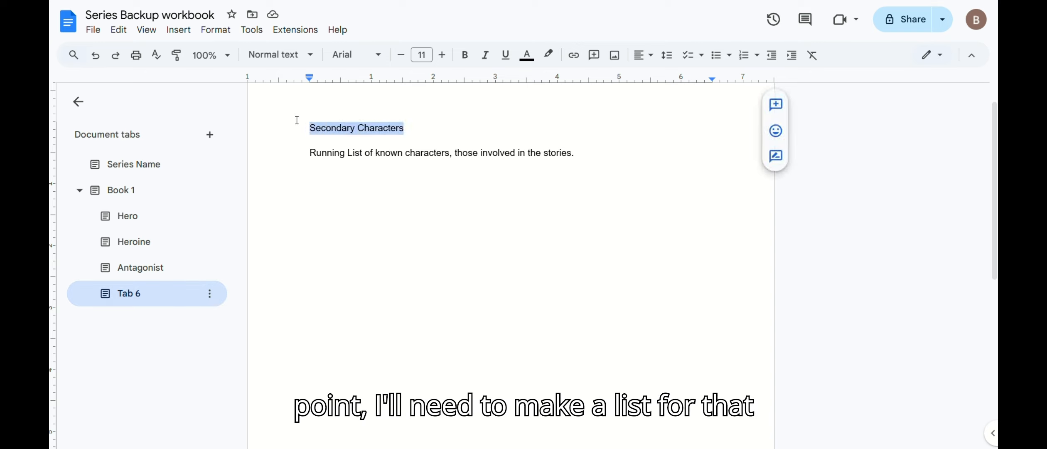
{"action": "left_click", "coordinate": [291, 58]}
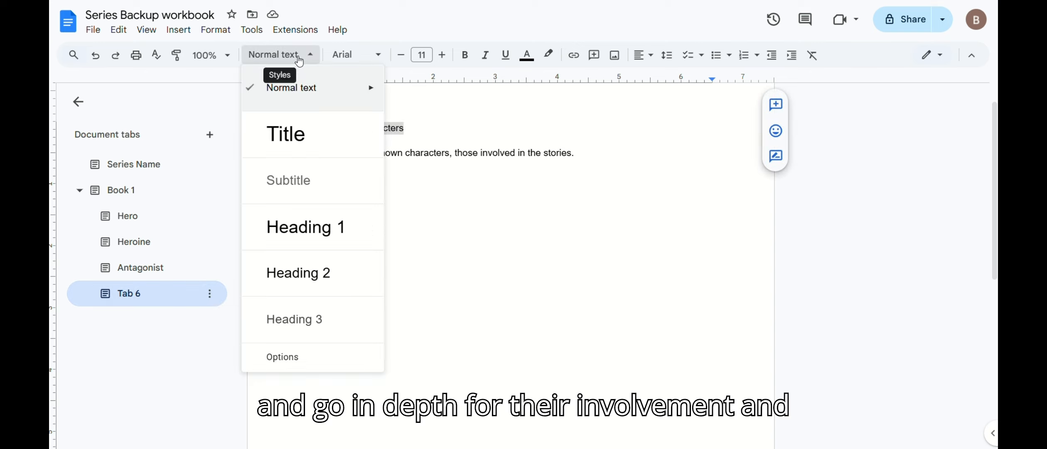
{"action": "left_click", "coordinate": [287, 128]}
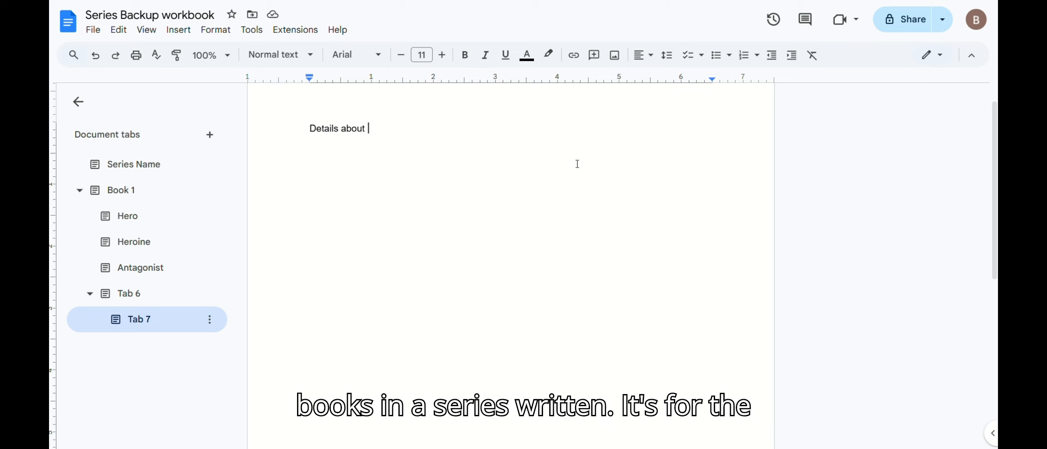
Continue the "Details about" line on the nested subtab's page with "friendship"
{"action": "type", "text": "the"}
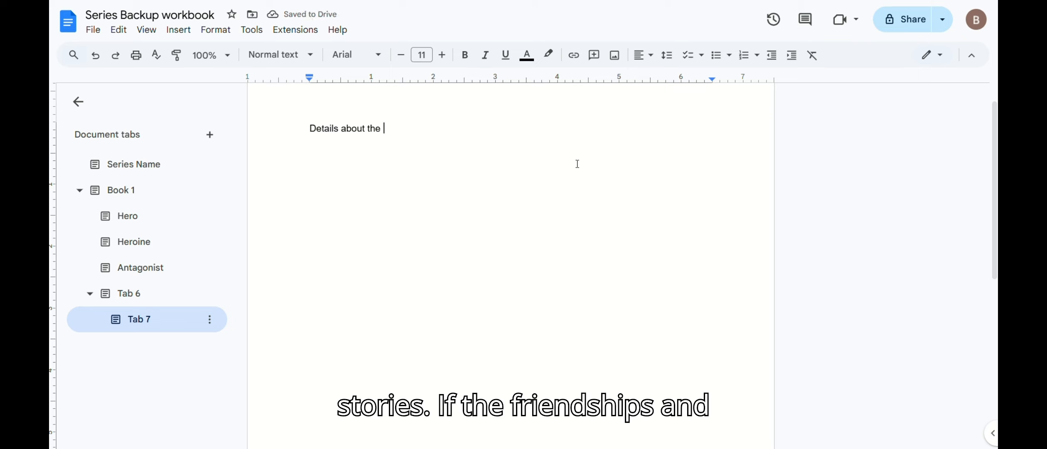
{"action": "key", "text": "BackSpace"}
{"action": "key", "text": "BackSpace"}
{"action": "key", "text": "BackSpace"}
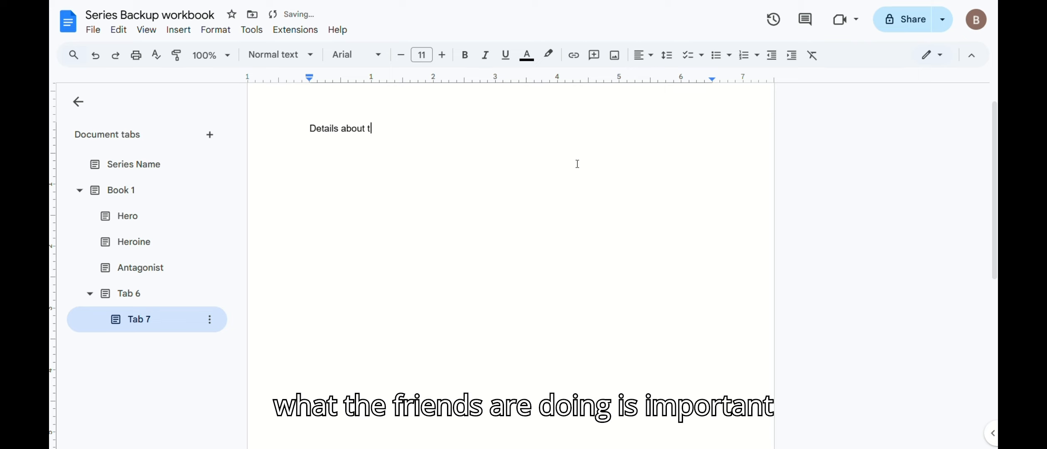
{"action": "type", "text": "riendshi"}
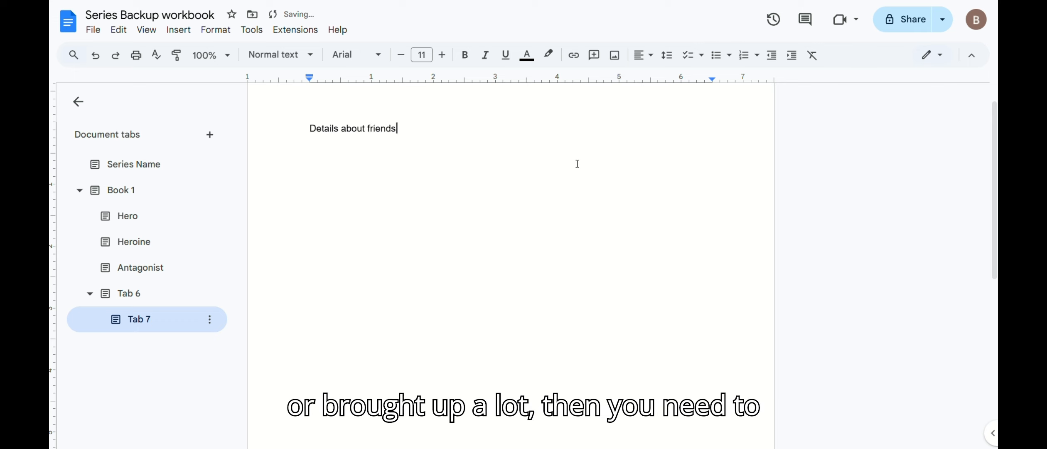
Rename the nested subtab as "Relational page" and its parent tab as "Secondary Characters"
{"action": "left_click", "coordinate": [209, 319]}
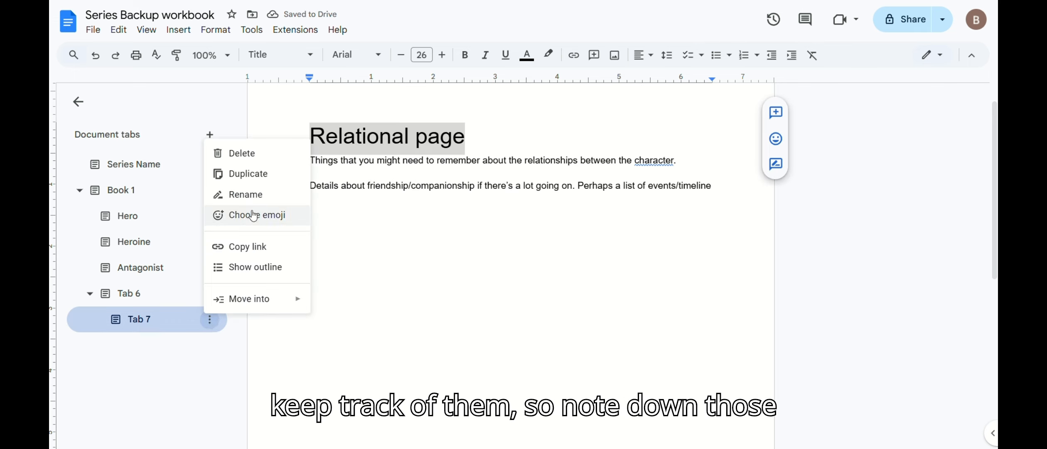
{"action": "left_click", "coordinate": [214, 195]}
{"action": "left_click", "coordinate": [209, 293]}
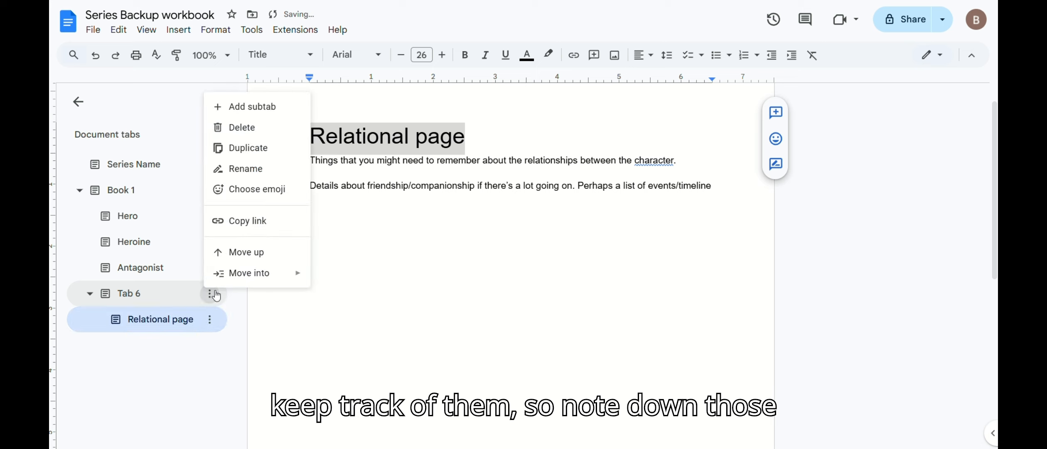
{"action": "left_click", "coordinate": [245, 169]}
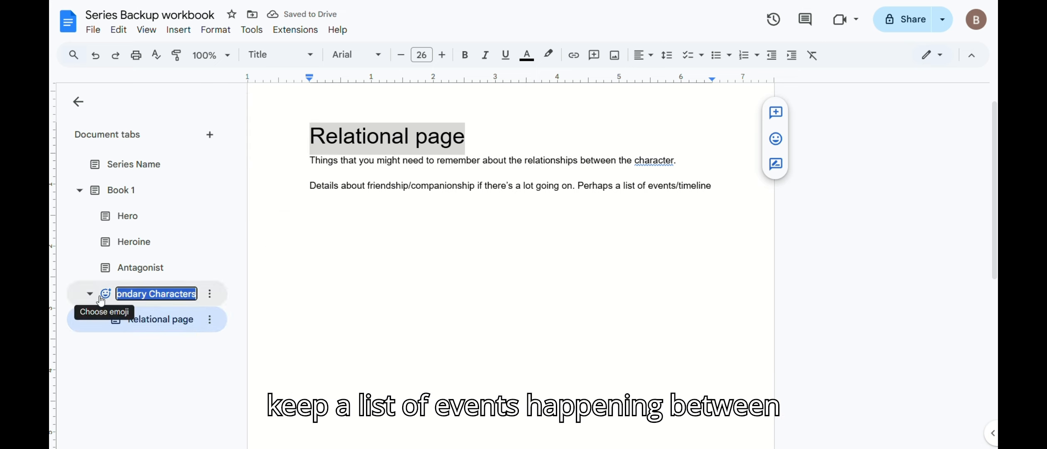
{"action": "left_click", "coordinate": [338, 287]}
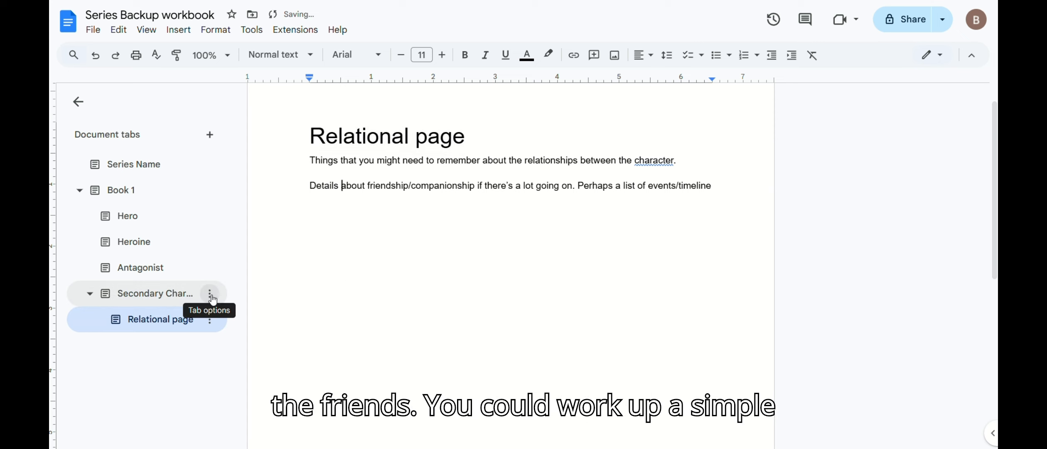
On the Secondary Characters page, add a line below the running list text starting with "A detailed description or paragraph about the"
{"action": "left_click", "coordinate": [142, 296]}
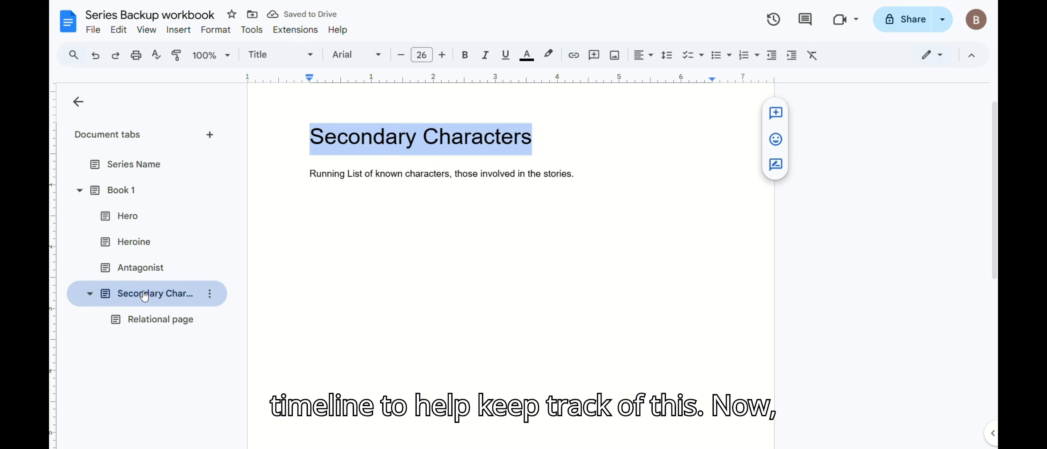
{"action": "left_click", "coordinate": [596, 175]}
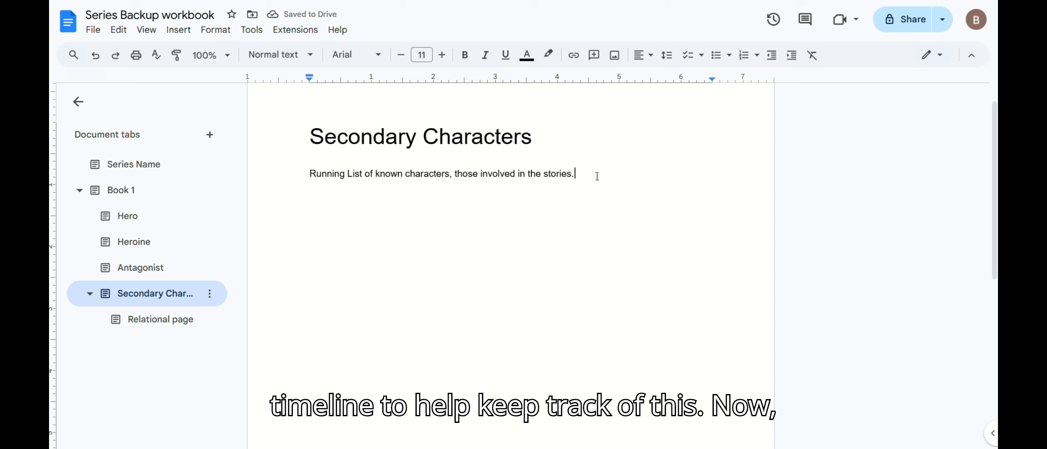
{"action": "key", "text": "Return"}
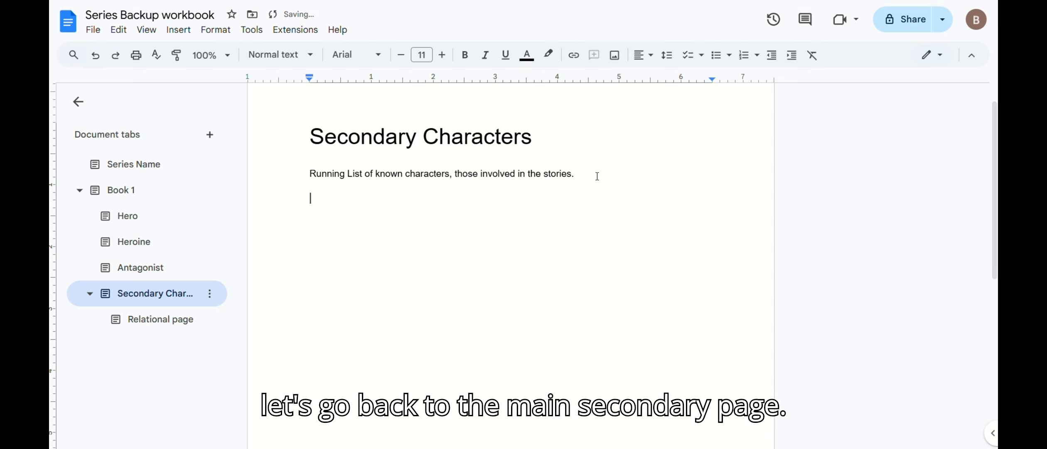
{"action": "type", "text": "A de"}
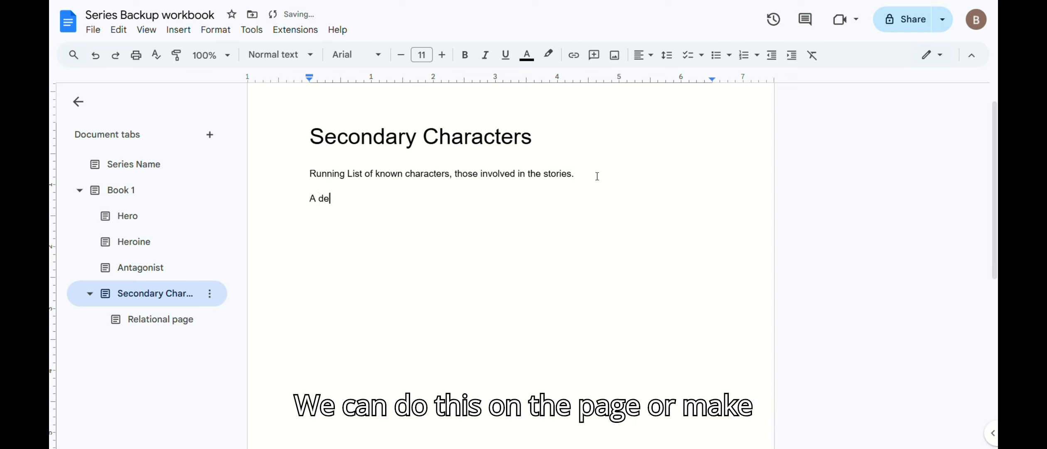
{"action": "type", "text": "tailed"}
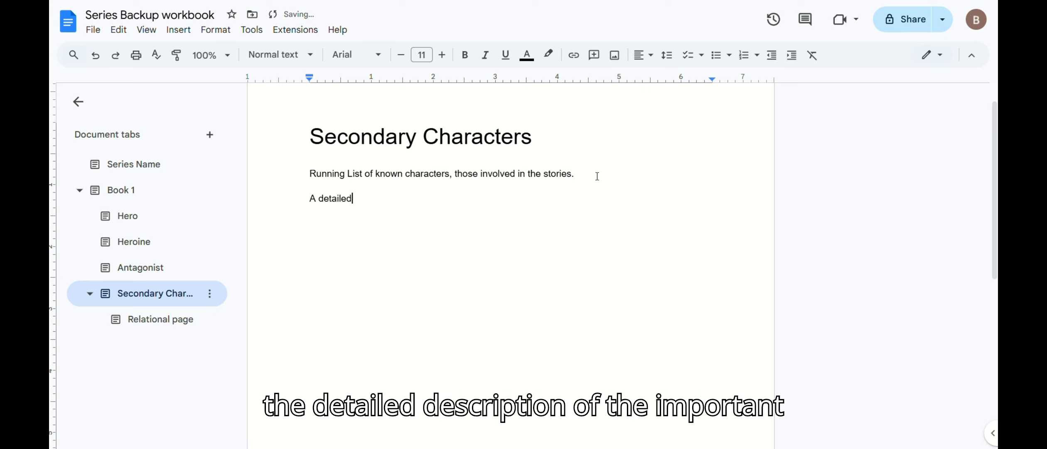
{"action": "type", "text": " description"}
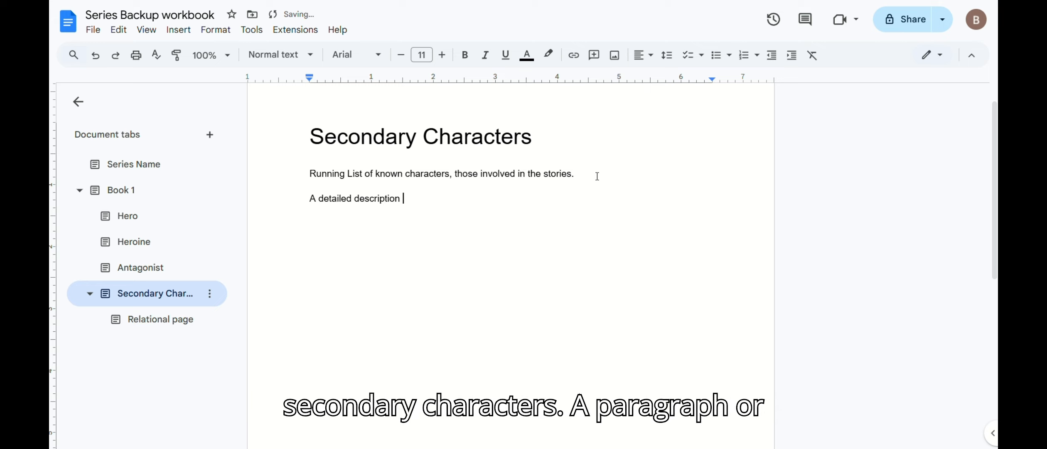
{"action": "type", "text": " or "}
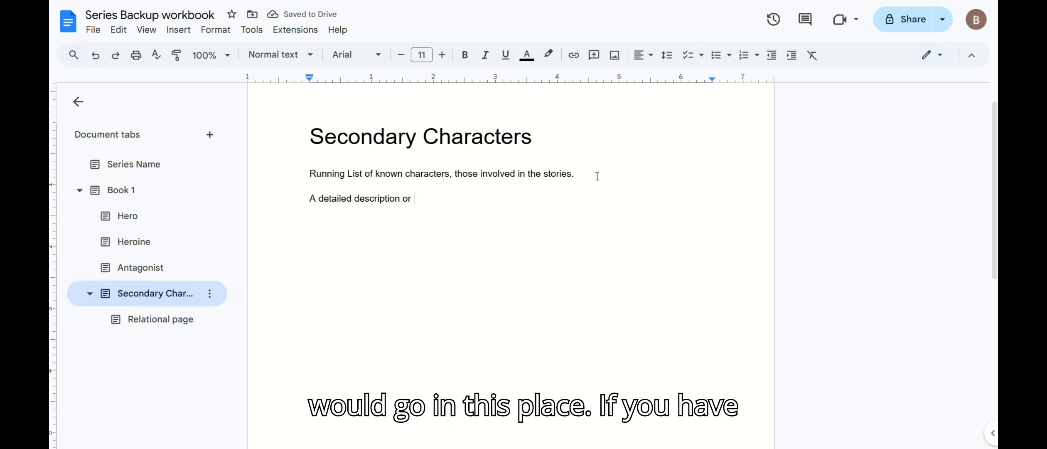
{"action": "type", "text": "paragraph"}
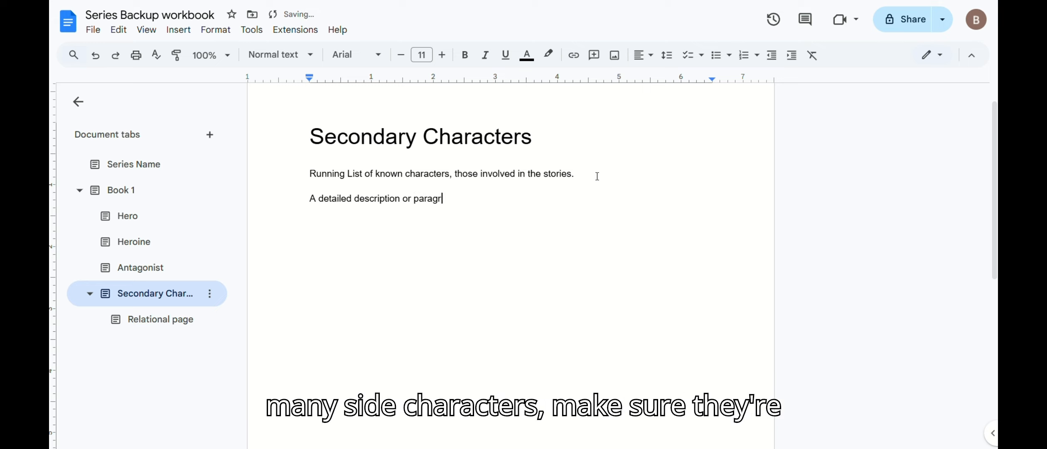
{"action": "type", "text": " about the imp"}
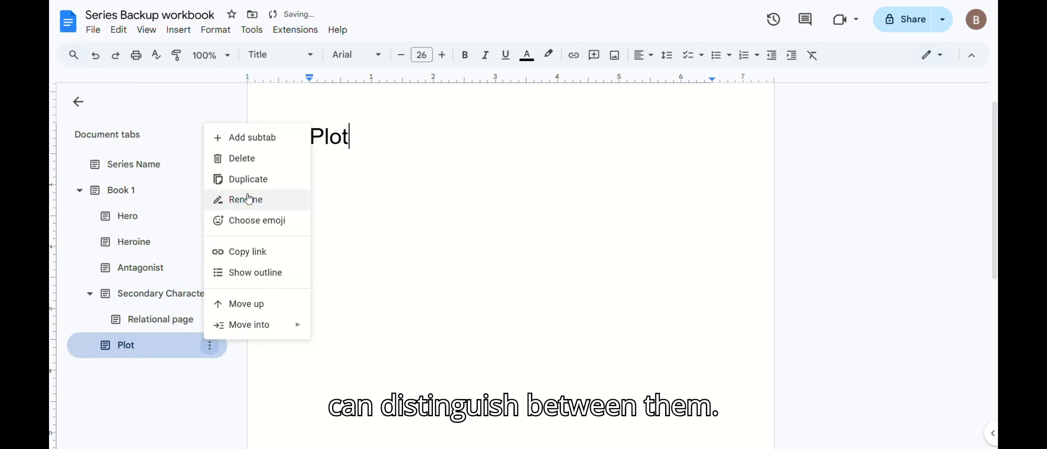
Add a subtab under Plot and enter "Brainstorming Page" on its page
{"action": "left_click", "coordinate": [251, 137]}
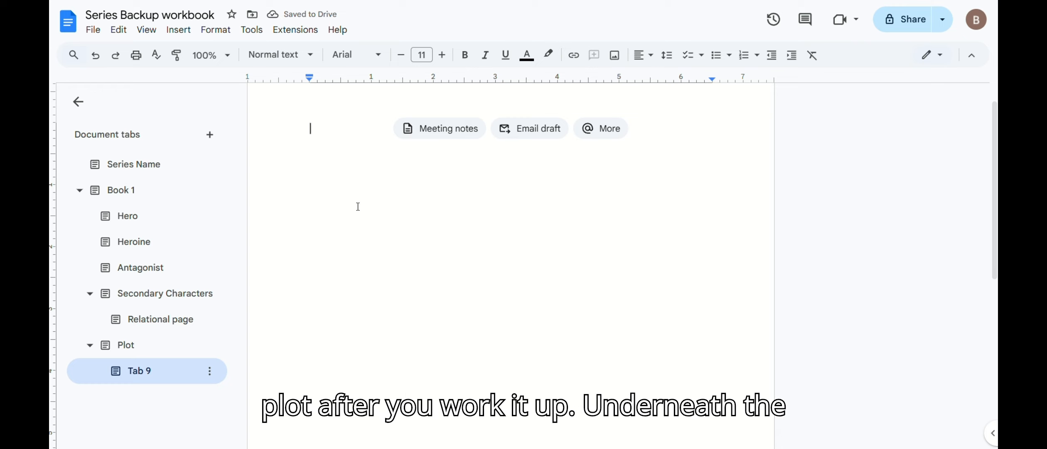
{"action": "type", "text": "Brainstor"}
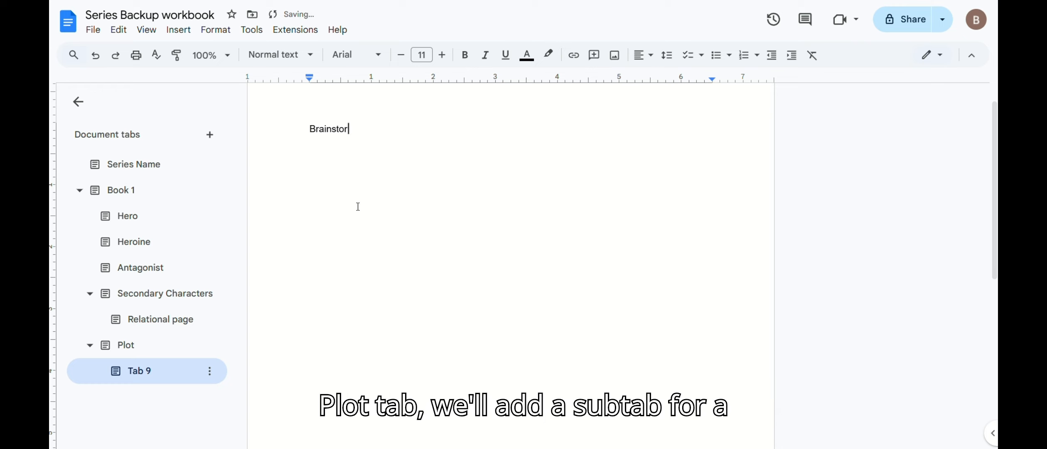
{"action": "type", "text": "ming"}
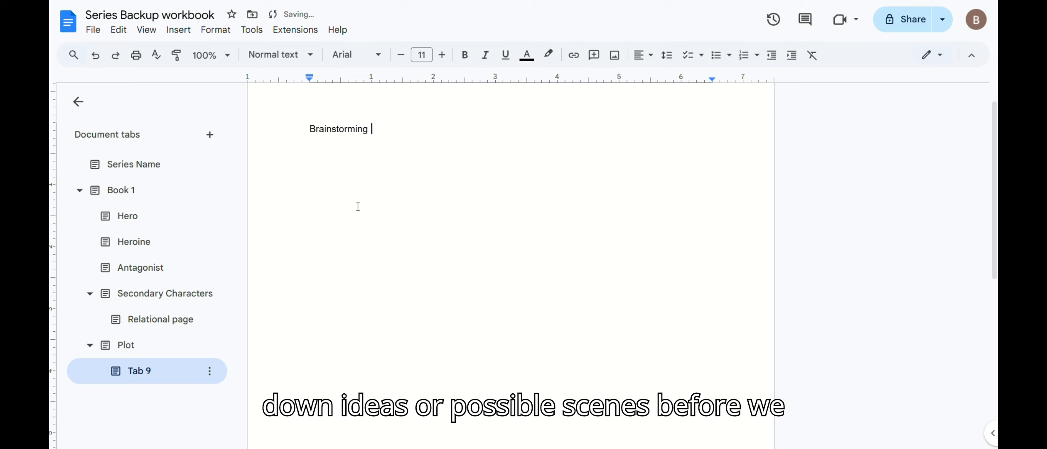
{"action": "type", "text": " Page"}
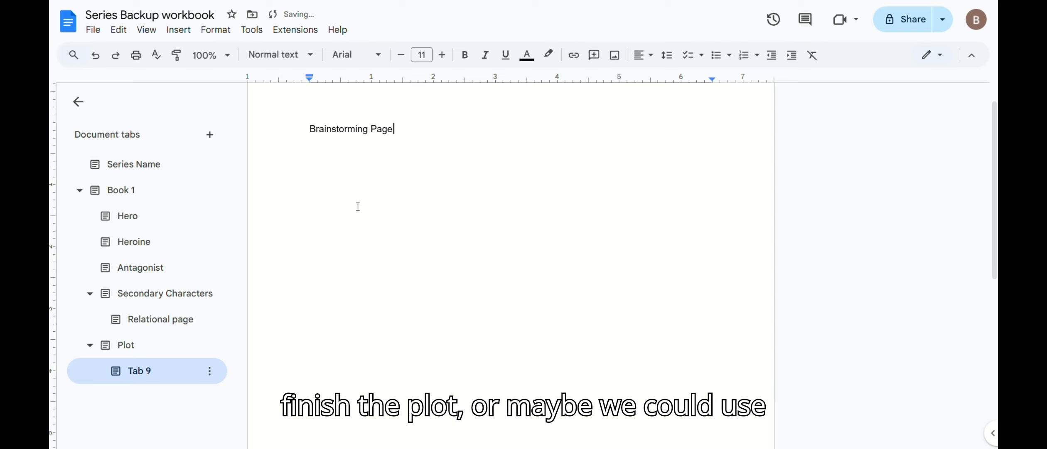
Apply the Title style to the "Brainstorming Page" line on the Plot subtab's page
{"action": "left_click", "coordinate": [293, 60]}
{"action": "mouse_move", "coordinate": [292, 141]}
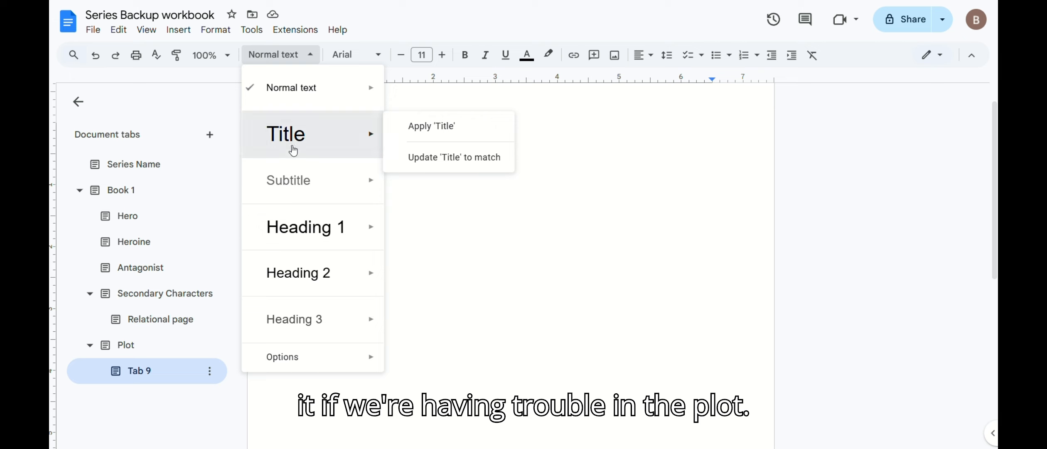
{"action": "left_click", "coordinate": [292, 147]}
Name the two subtabs under Plot "Brainstorming Page" and "Plot Events" to match their page headings
{"action": "left_click", "coordinate": [210, 370]}
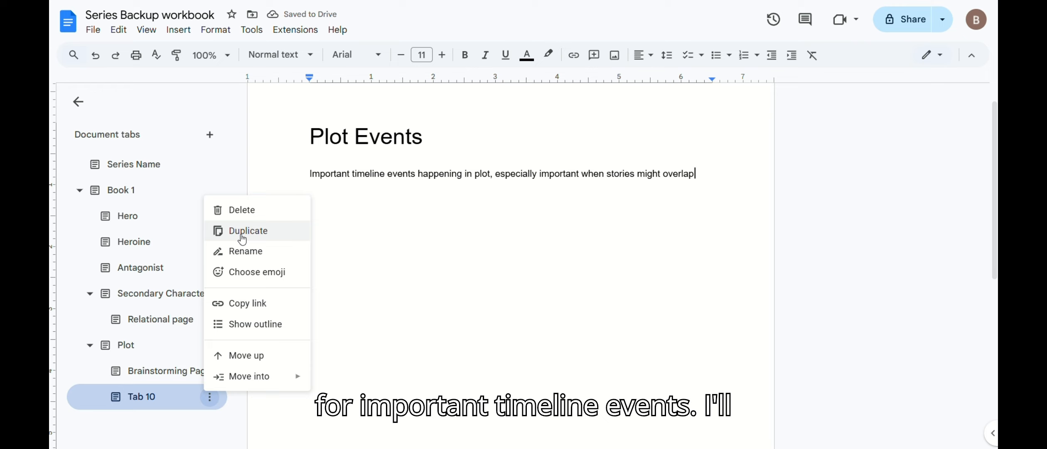
{"action": "left_click", "coordinate": [278, 251]}
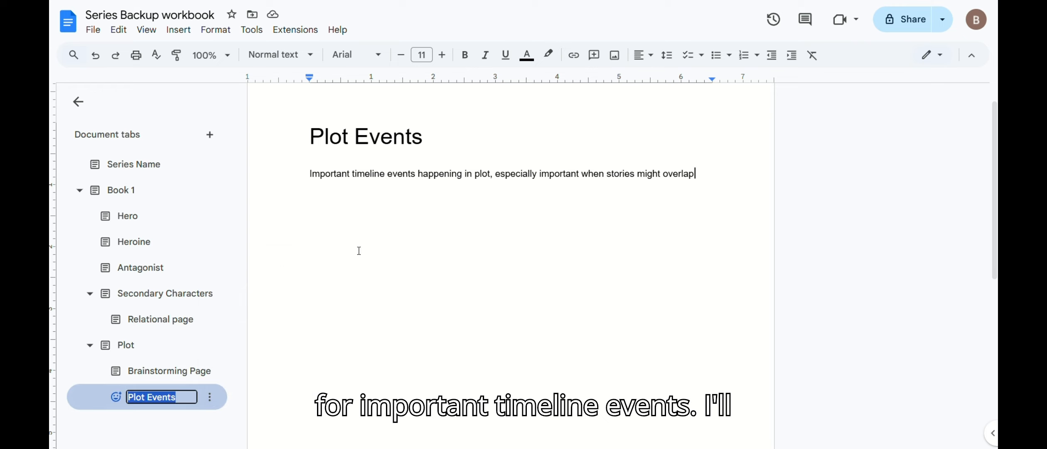
{"action": "key", "text": "Return"}
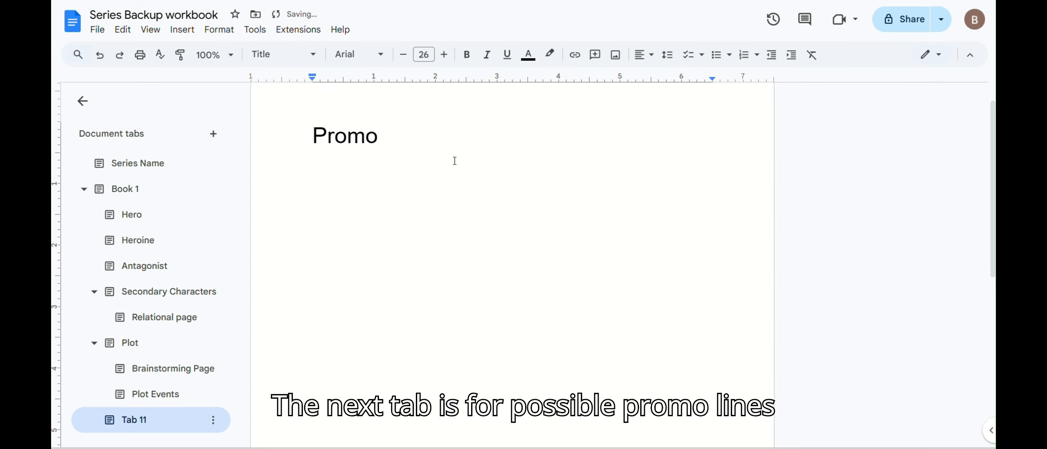
Add the line "Possible Promo lines" below the Promo heading
{"action": "key", "text": "Return"}
{"action": "type", "text": "Possible P"}
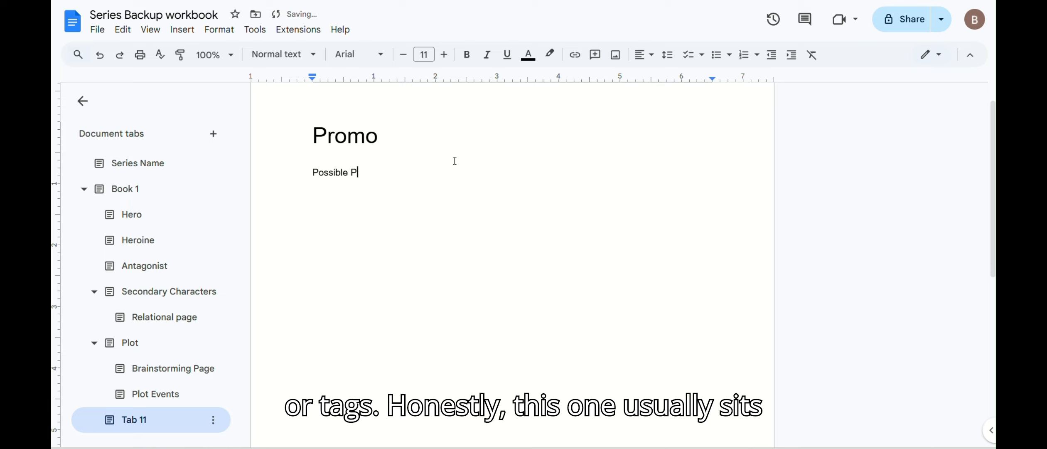
{"action": "type", "text": "romo lines"}
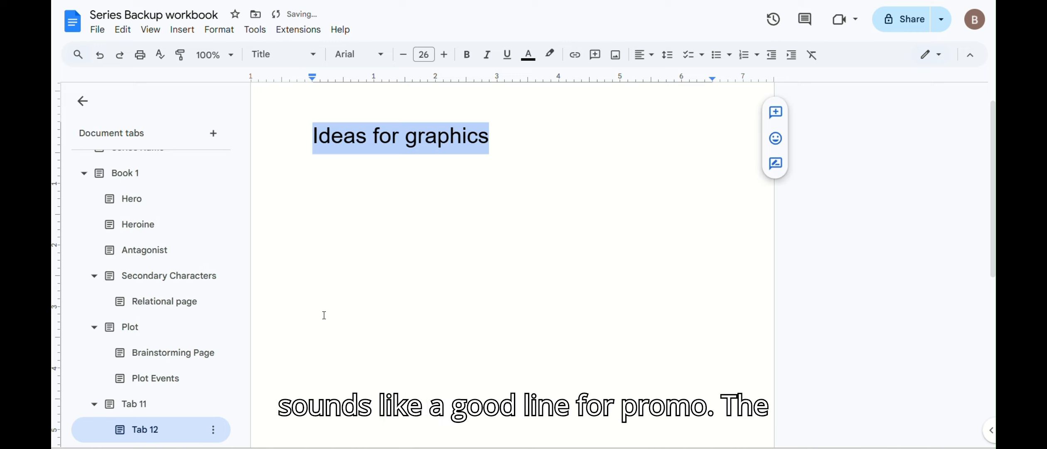
Rename the graphics subtab as "Ideas for graphics" and its parent tab as "Promo"
{"action": "left_click", "coordinate": [213, 429]}
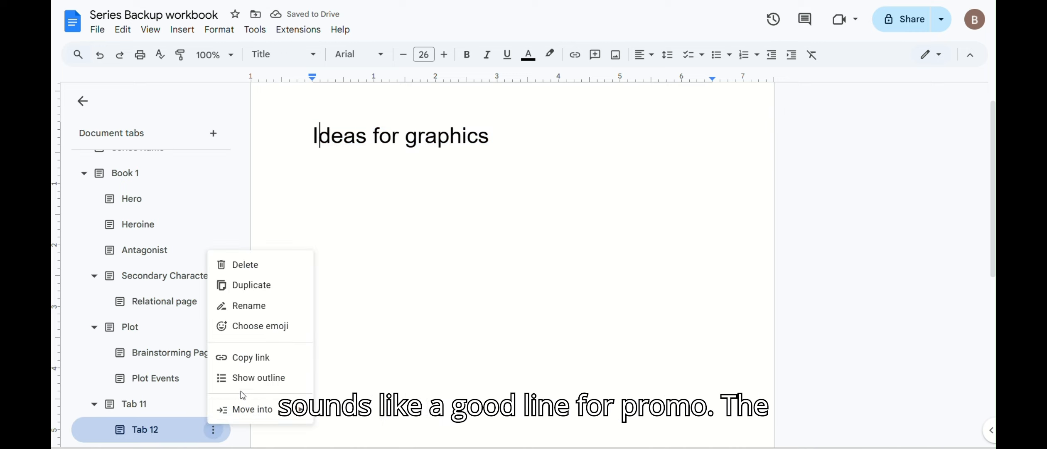
{"action": "left_click", "coordinate": [249, 306]}
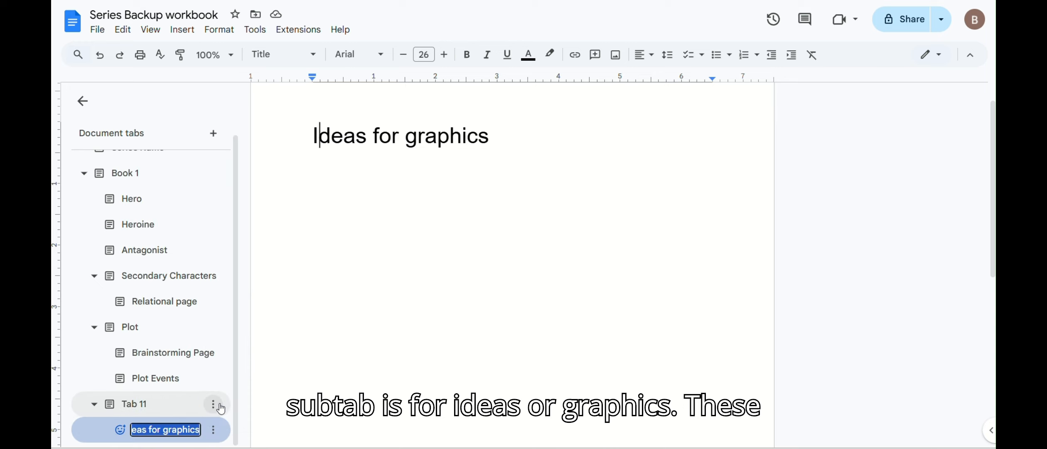
{"action": "key", "text": "Return"}
{"action": "left_click", "coordinate": [212, 403]}
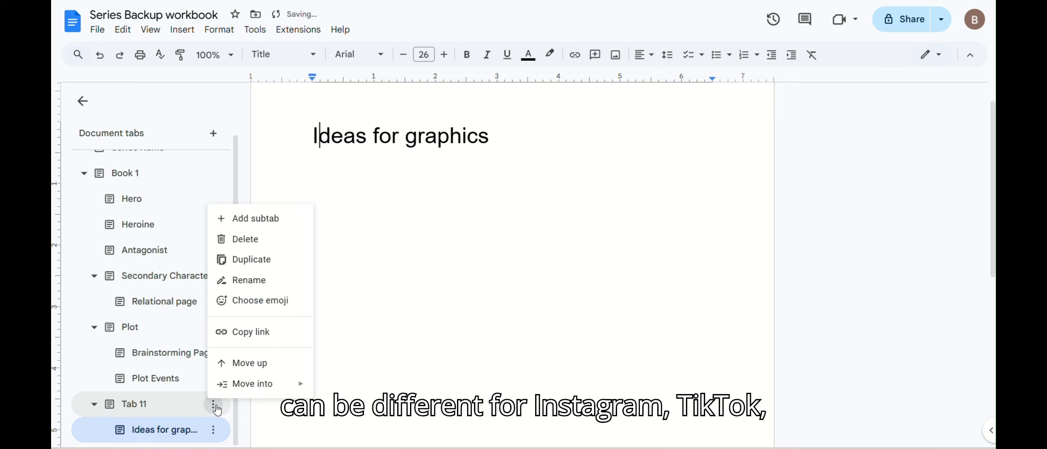
{"action": "left_click", "coordinate": [242, 279]}
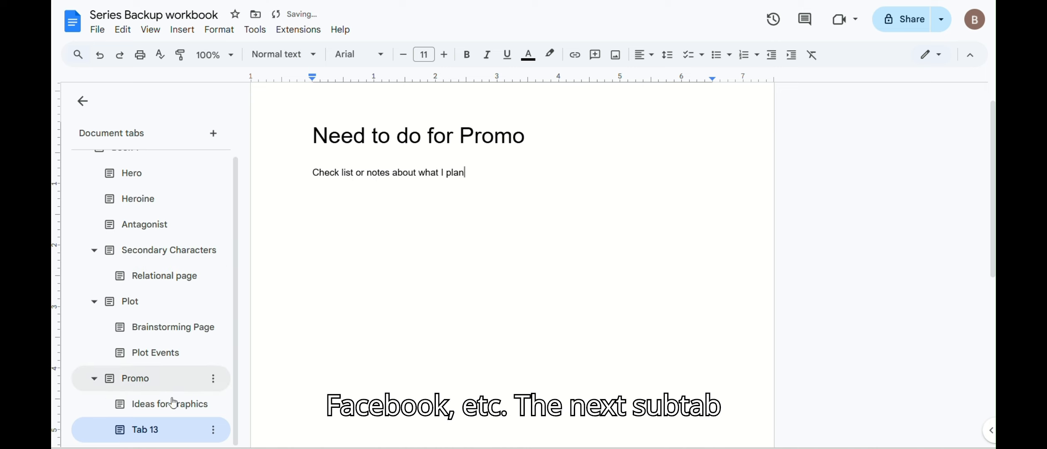
Rename the second subtab under Promo as "Need to do for Promo"
{"action": "left_click", "coordinate": [213, 429]}
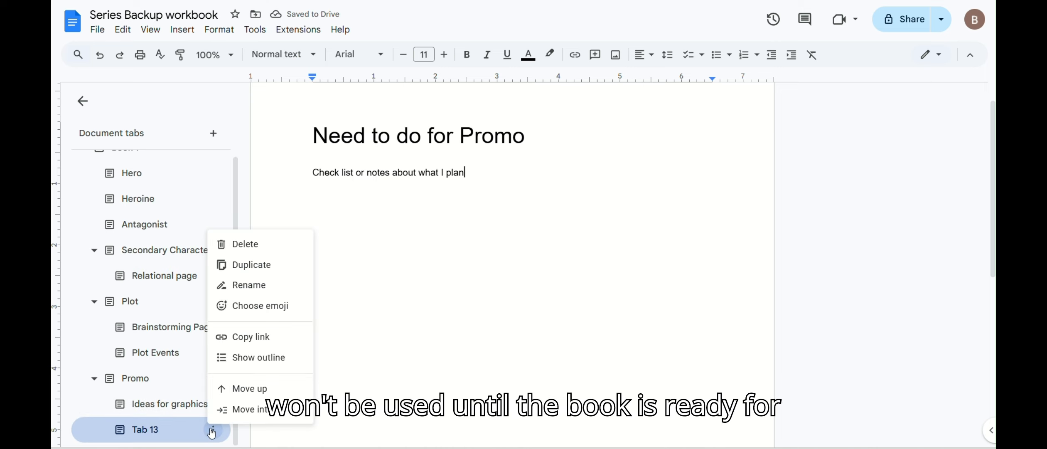
{"action": "left_click", "coordinate": [247, 290]}
{"action": "left_click", "coordinate": [423, 309]}
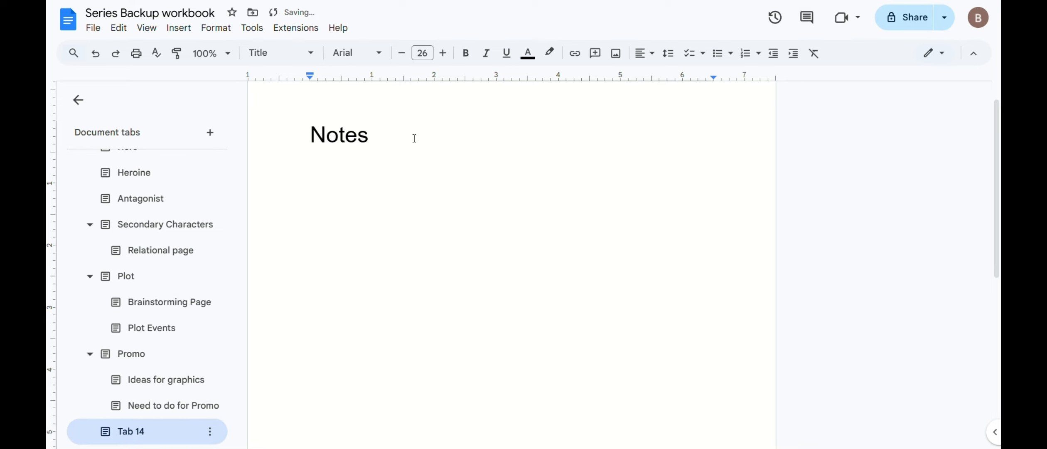
Write "On the book" below the Notes heading, and add a subtab with the title-styled heading "On what I need to do next"
{"action": "key", "text": "Return"}
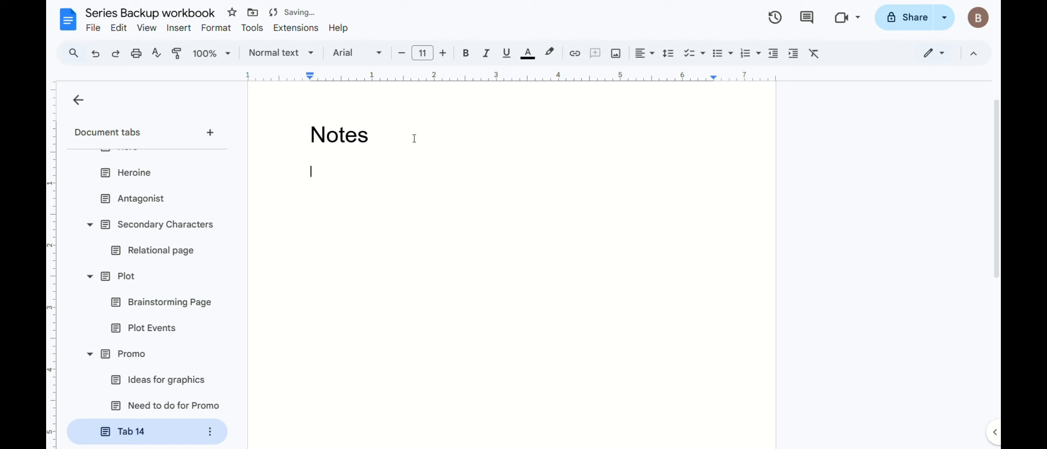
{"action": "type", "text": "On the book"}
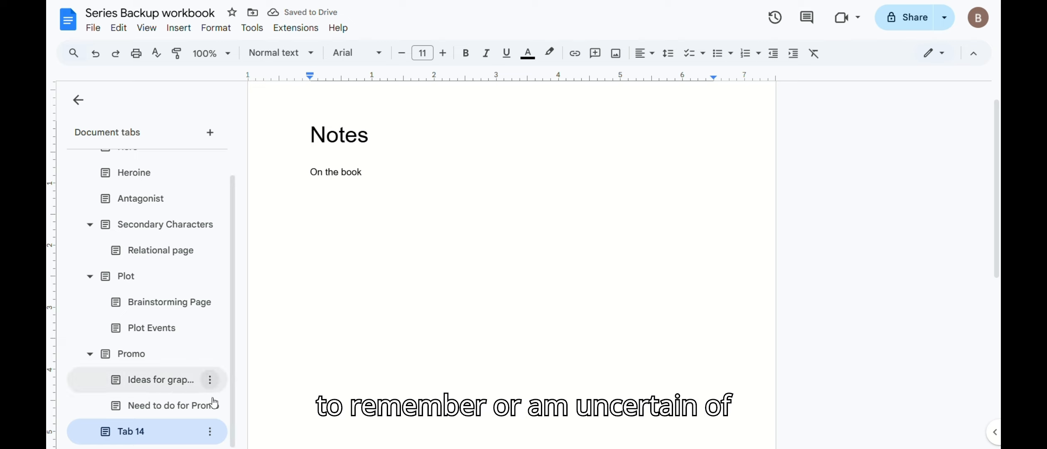
{"action": "left_click", "coordinate": [209, 431]}
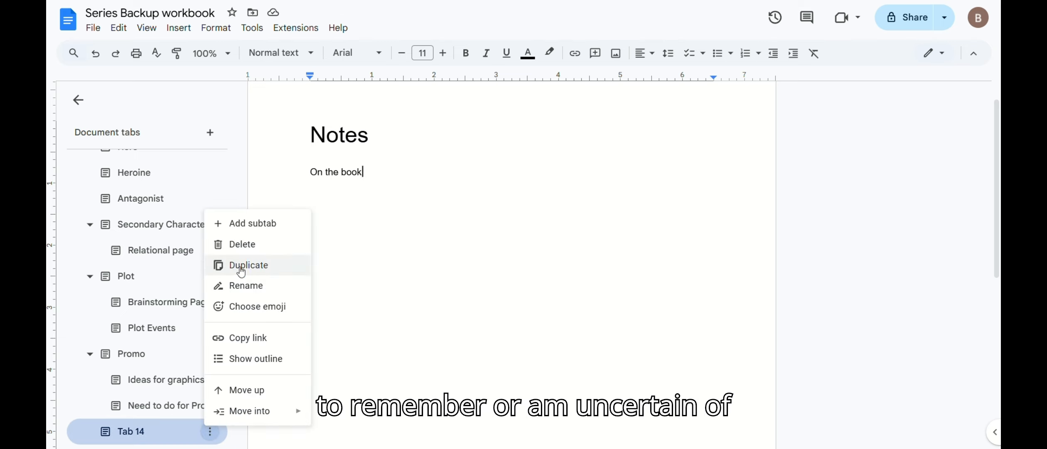
{"action": "left_click", "coordinate": [242, 225]}
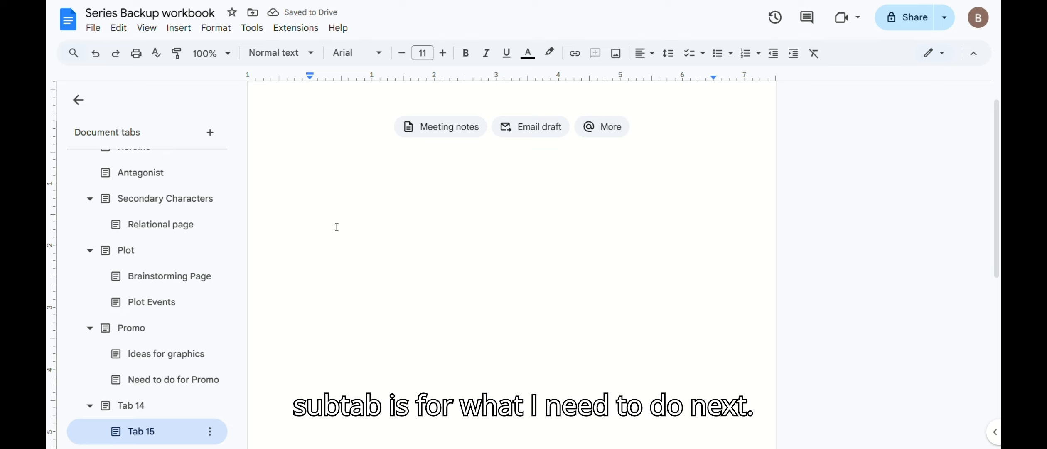
{"action": "left_click", "coordinate": [280, 53]}
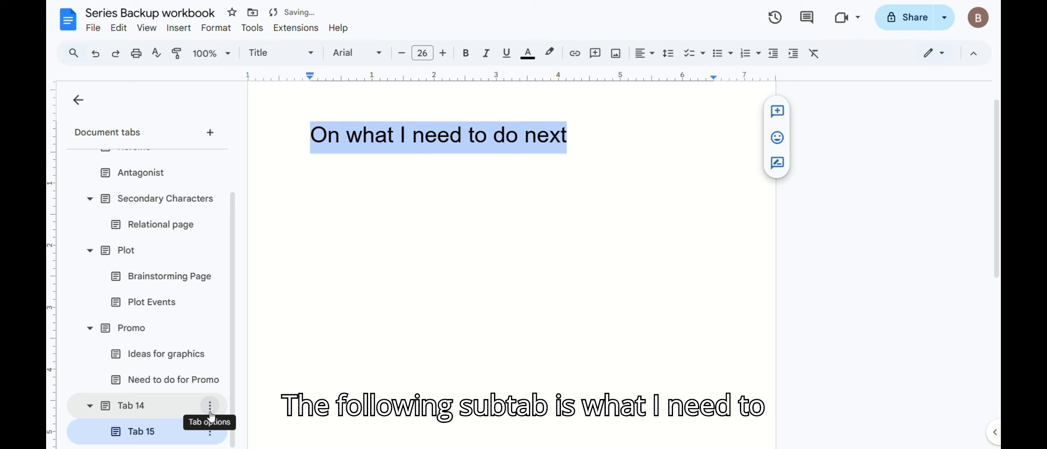
Add a second subtab under the notes tab with the title-styled heading "What I need to look out for"
{"action": "left_click", "coordinate": [209, 409]}
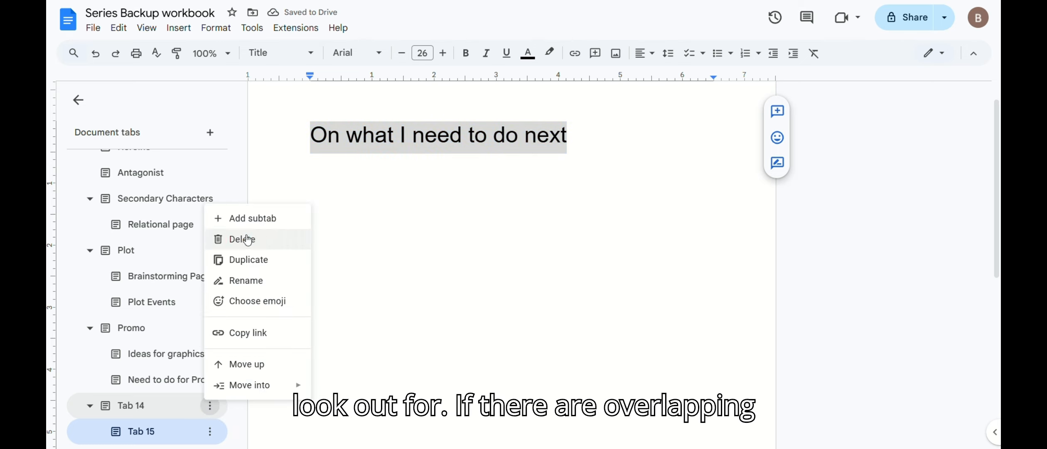
{"action": "left_click", "coordinate": [250, 219]}
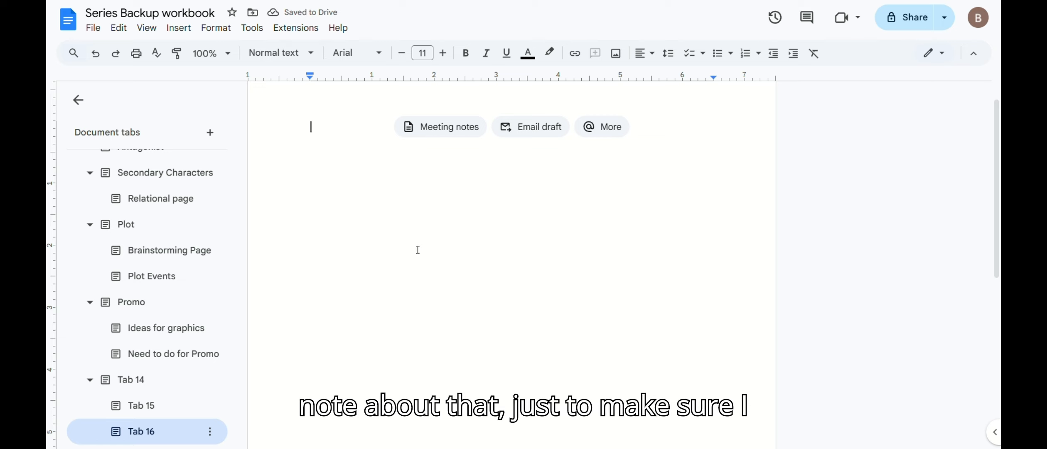
{"action": "left_click", "coordinate": [281, 53]}
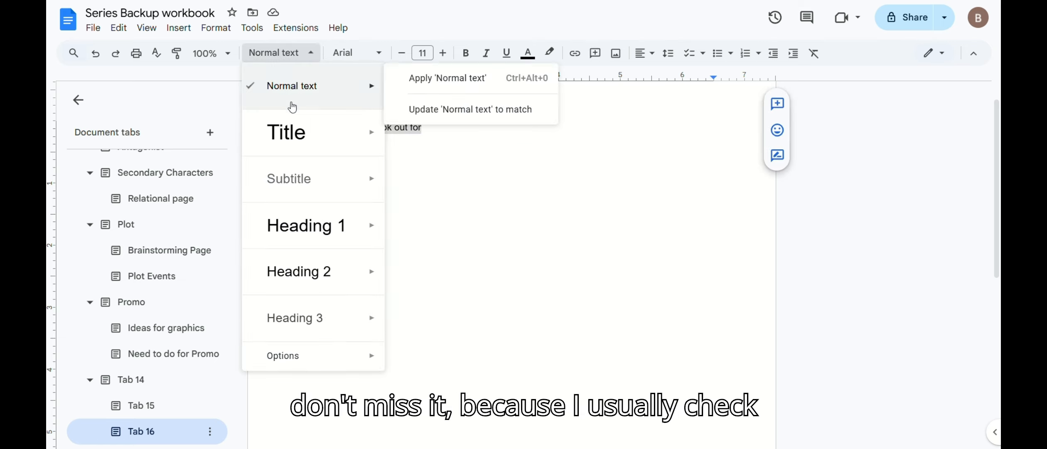
{"action": "left_click", "coordinate": [291, 124]}
Rename the newest notes subtab as "What I need to look out for"
{"action": "left_click", "coordinate": [209, 431]}
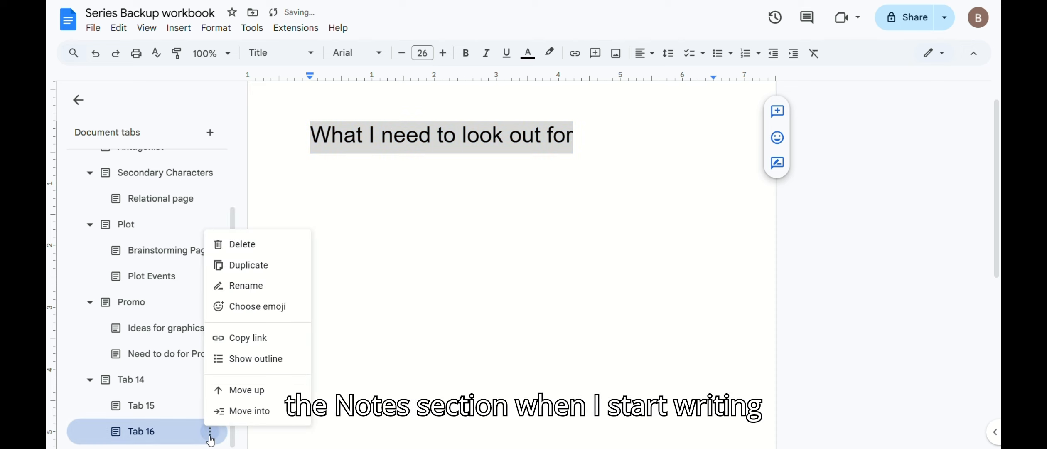
{"action": "left_click", "coordinate": [252, 285]}
{"action": "key", "text": "ctrl+v"}
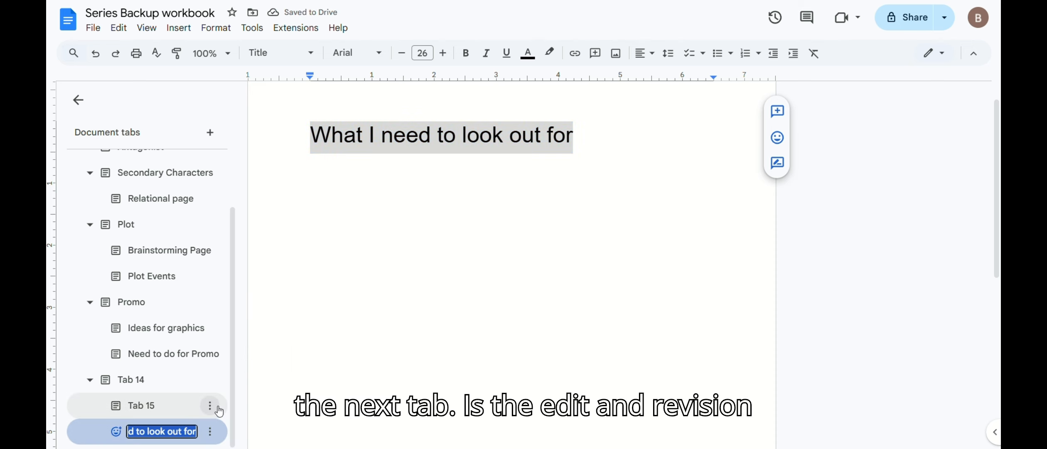
{"action": "key", "text": "Return"}
Rename the first notes subtab as "On what I need to do next" and its parent tab as "Notes"
{"action": "left_click", "coordinate": [213, 405]}
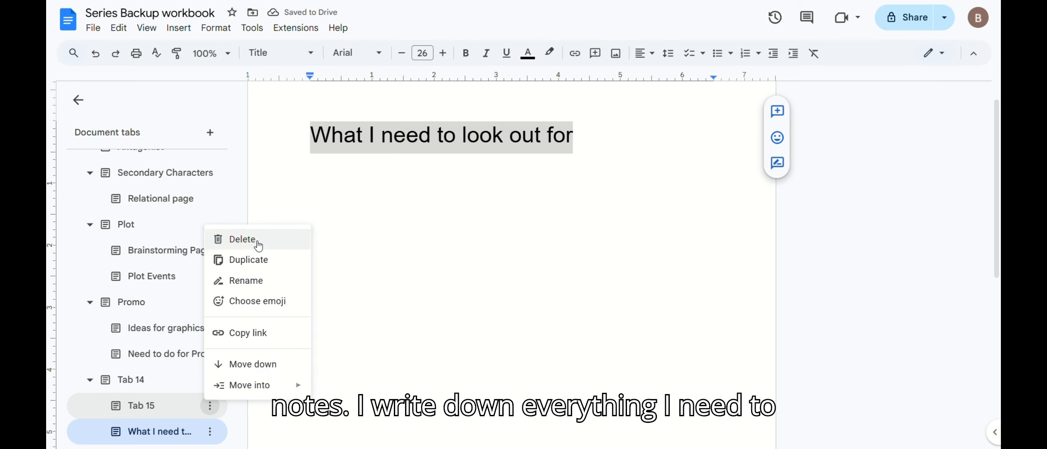
{"action": "left_click", "coordinate": [261, 280]}
{"action": "key", "text": "ctrl+v"}
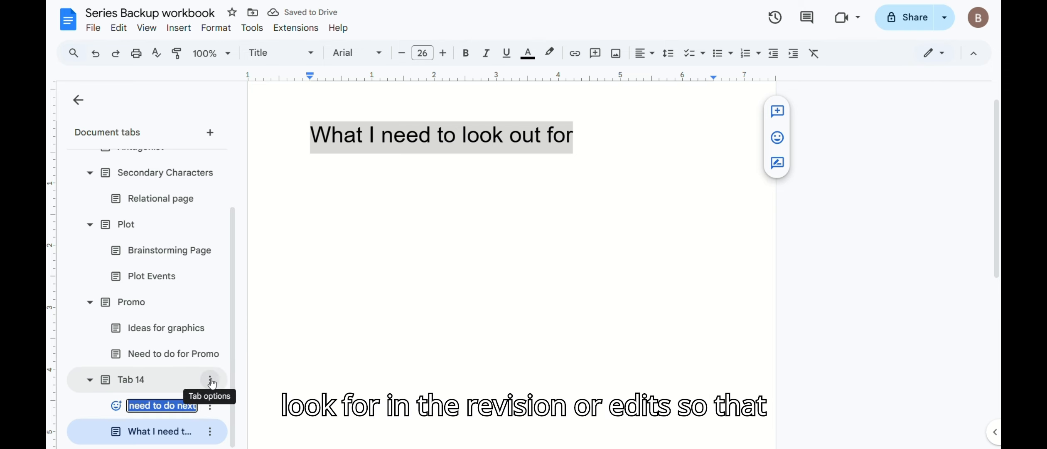
{"action": "left_click", "coordinate": [210, 379]}
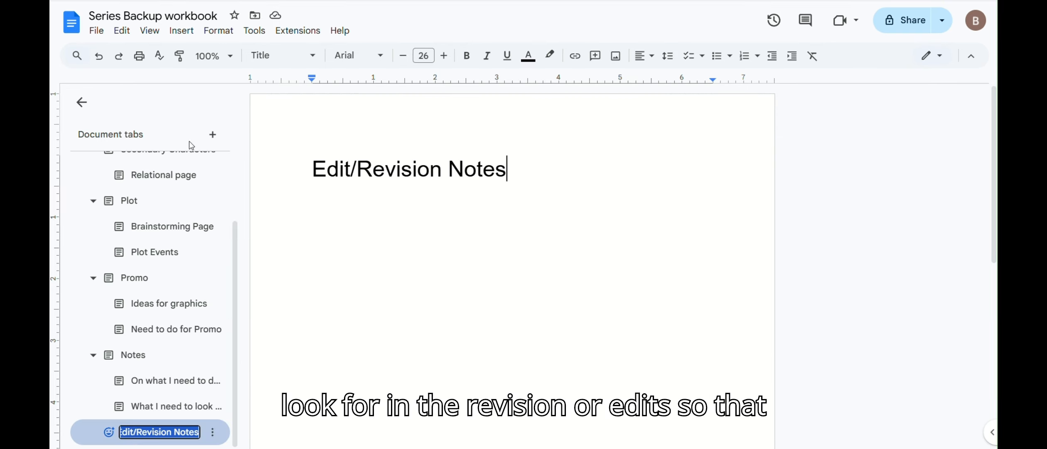
Add a subtab named "Blurb" under Book 1, with "Blurb" as its page title
{"action": "scroll", "coordinate": [203, 224], "scroll_direction": "up", "scroll_amount": 3}
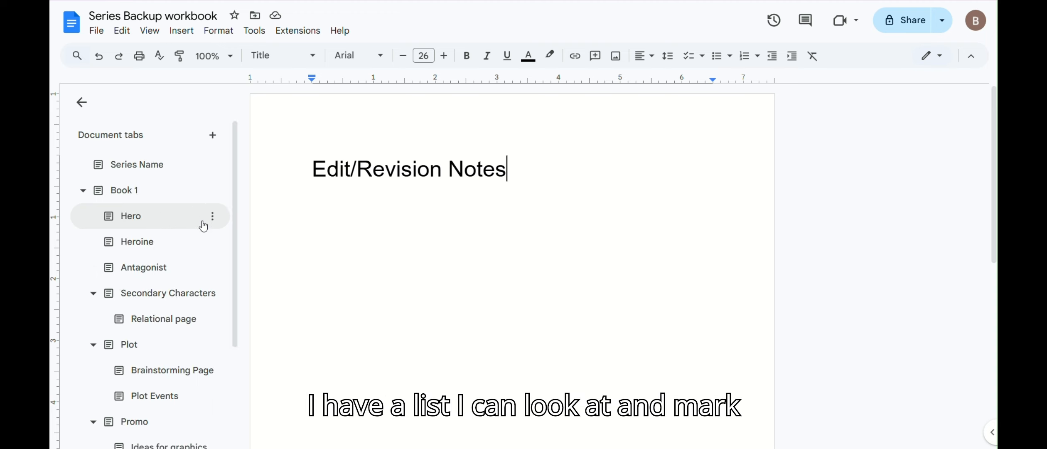
{"action": "left_click", "coordinate": [201, 191]}
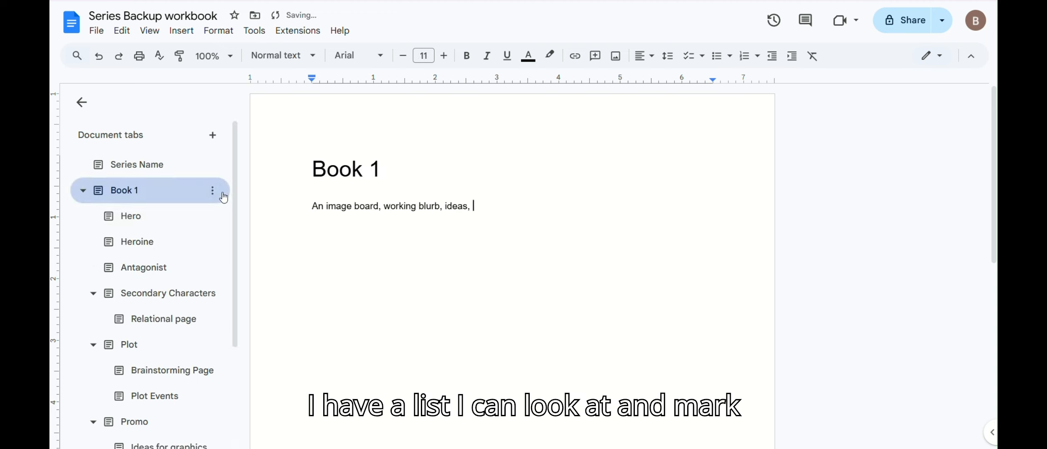
{"action": "left_click", "coordinate": [212, 191]}
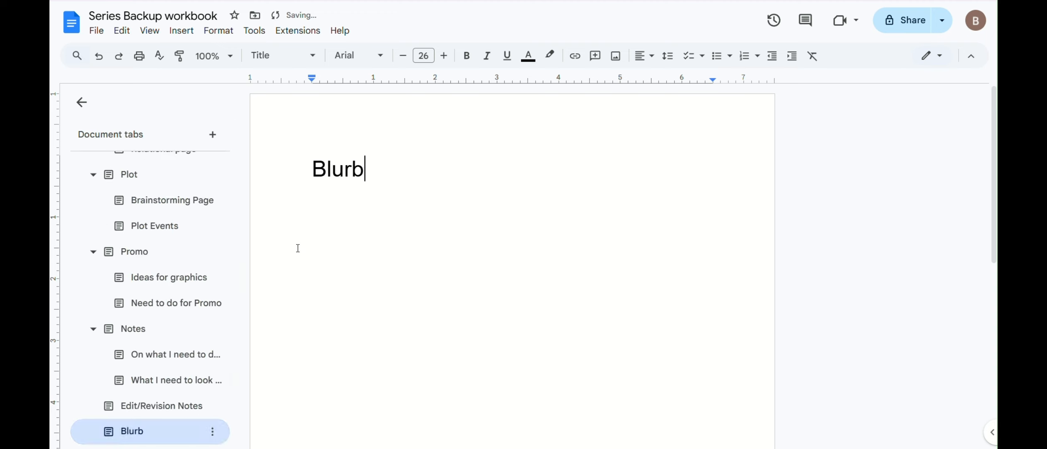
Add another subtab under Book 1, title its page "Cover" and start a line about what you want in a cover
{"action": "scroll", "coordinate": [208, 228], "scroll_direction": "up", "scroll_amount": 2}
{"action": "scroll", "coordinate": [209, 231], "scroll_direction": "up", "scroll_amount": 3}
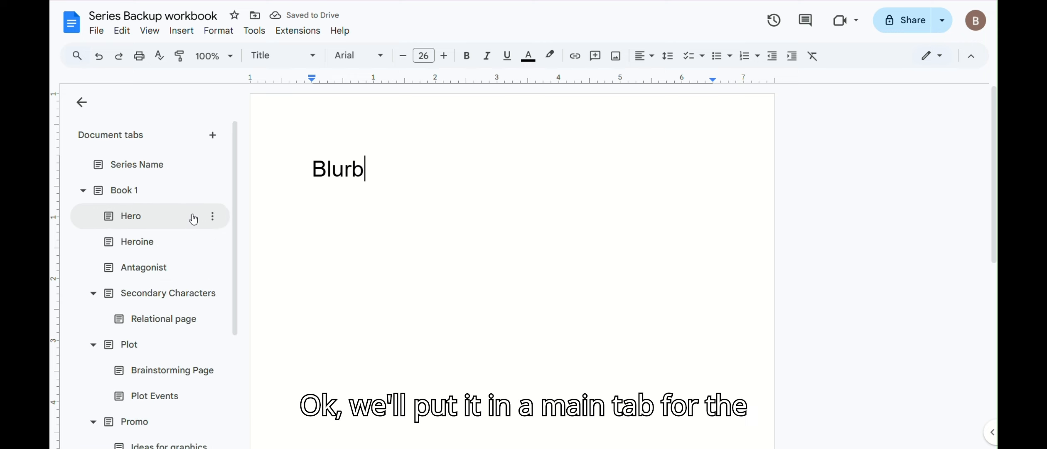
{"action": "left_click", "coordinate": [212, 191]}
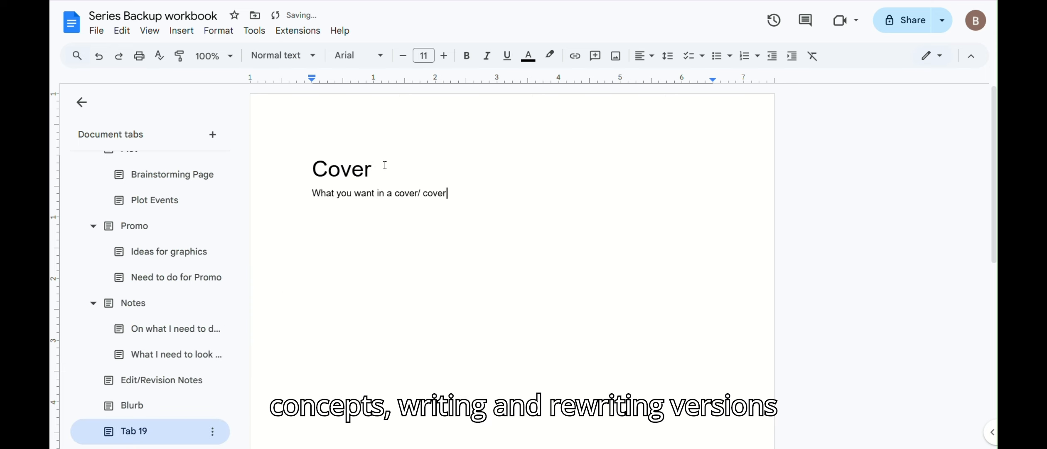
Complete the line under the Cover heading as "What you want in a cover/ copy of cover form"
{"action": "key", "text": "BackSpace"}
{"action": "key", "text": "BackSpace"}
{"action": "key", "text": "BackSpace"}
{"action": "type", "text": "py of cover form"}
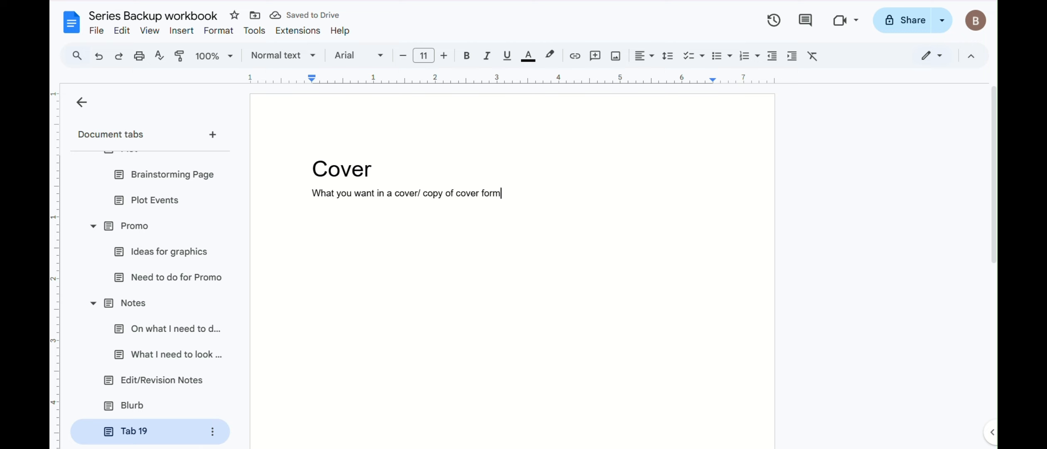
Open the tab options for the Cover page's subtab
{"action": "left_click", "coordinate": [214, 436]}
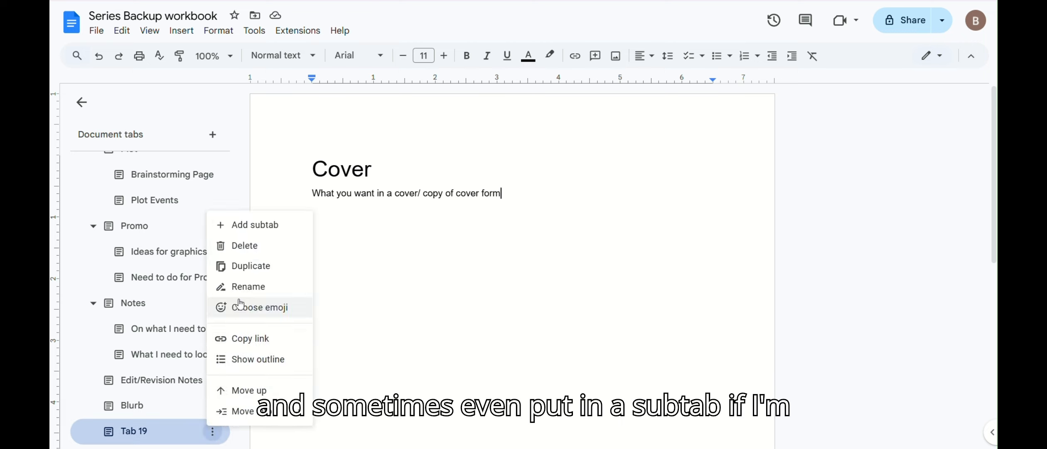